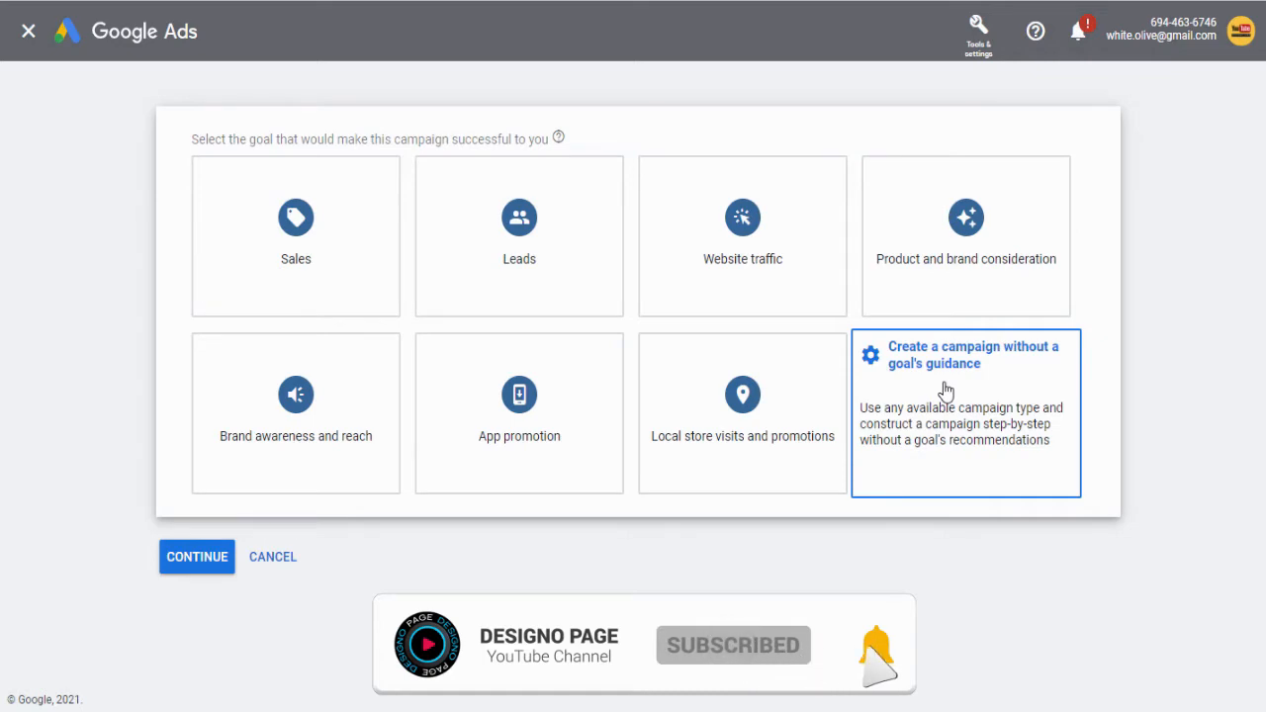
Step: Start a campaign without a goal's guidance, using the Video type and the Custom video campaign subtype
{"action": "left_click", "coordinate": [947, 391]}
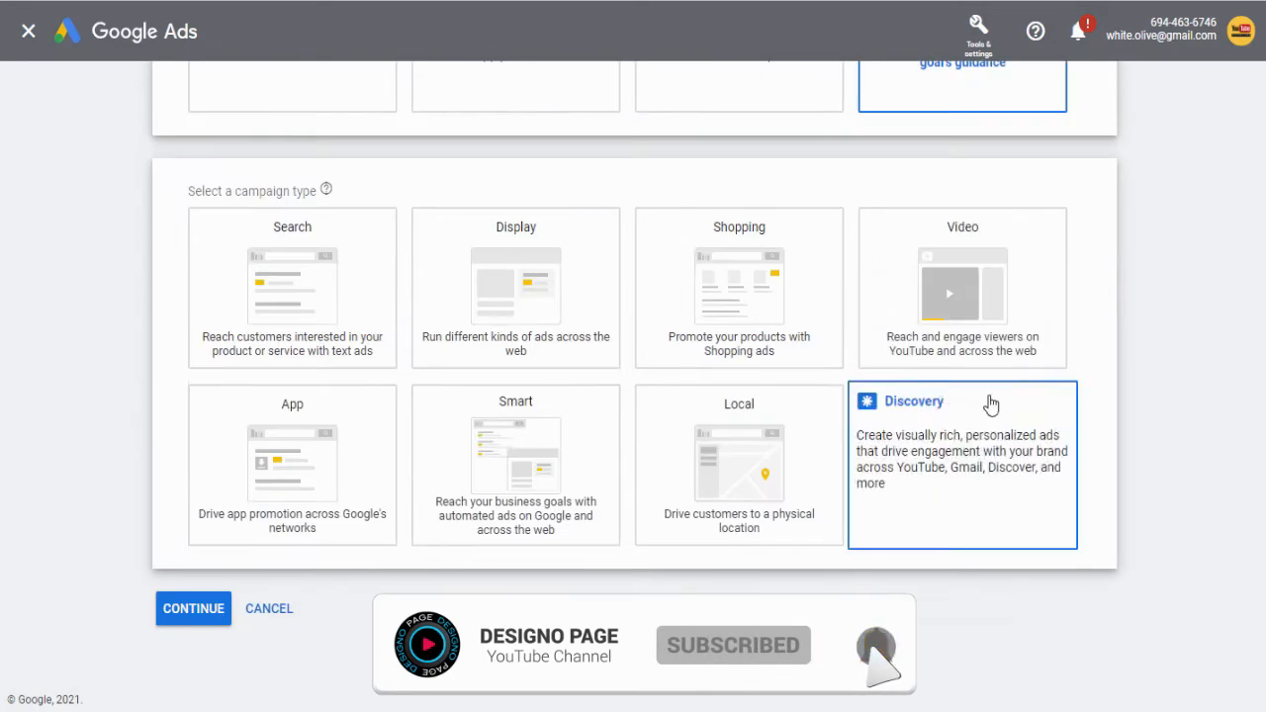
{"action": "left_click", "coordinate": [908, 272]}
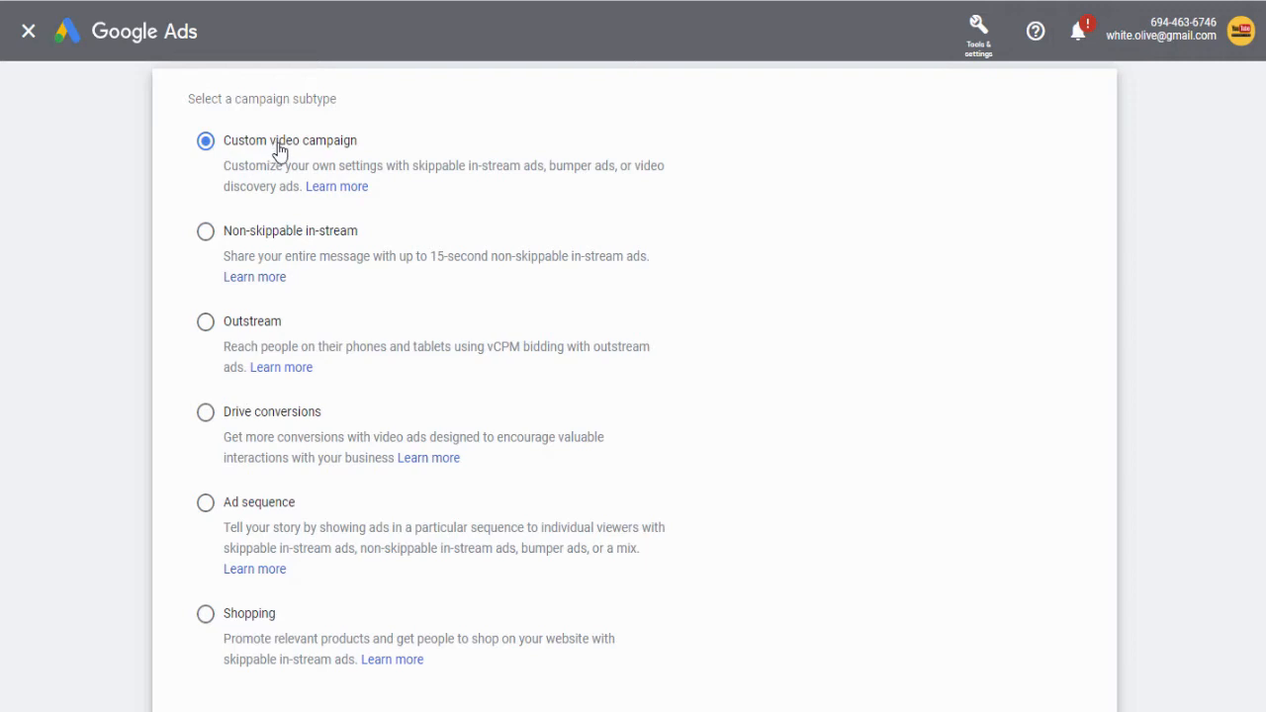
{"action": "scroll", "coordinate": [306, 181], "scroll_direction": "down", "scroll_amount": 2}
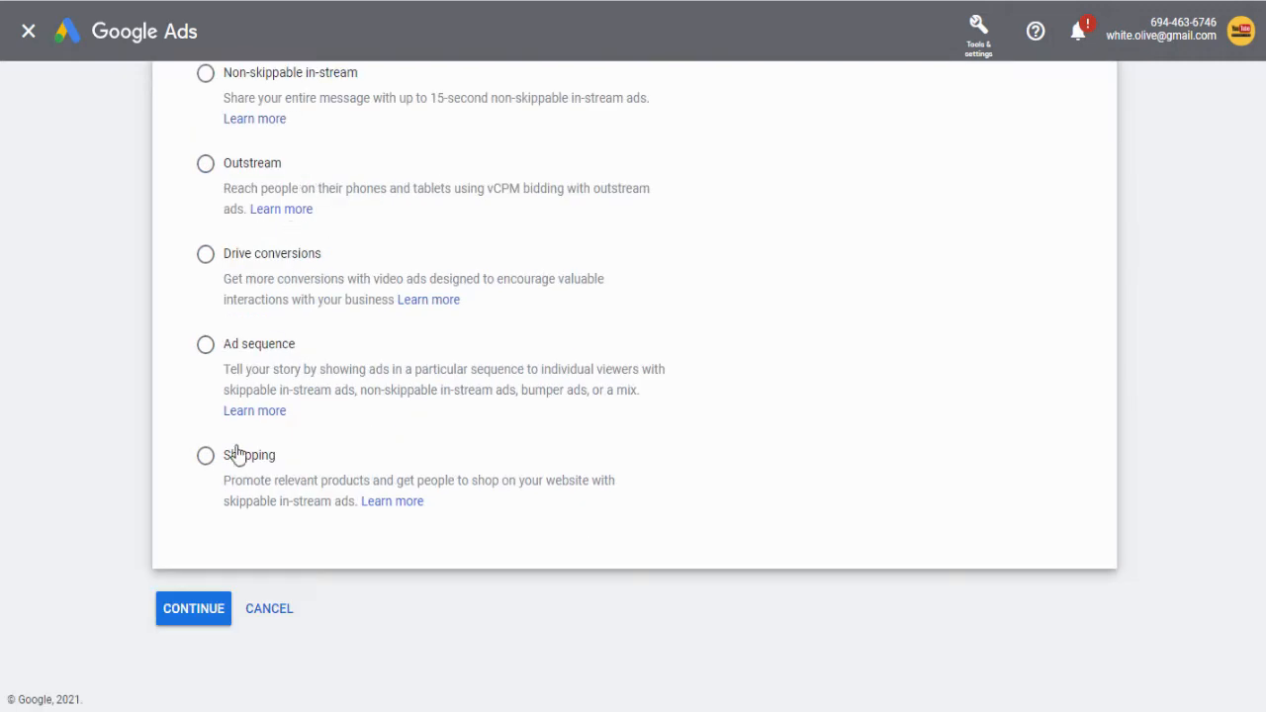
{"action": "left_click", "coordinate": [197, 608]}
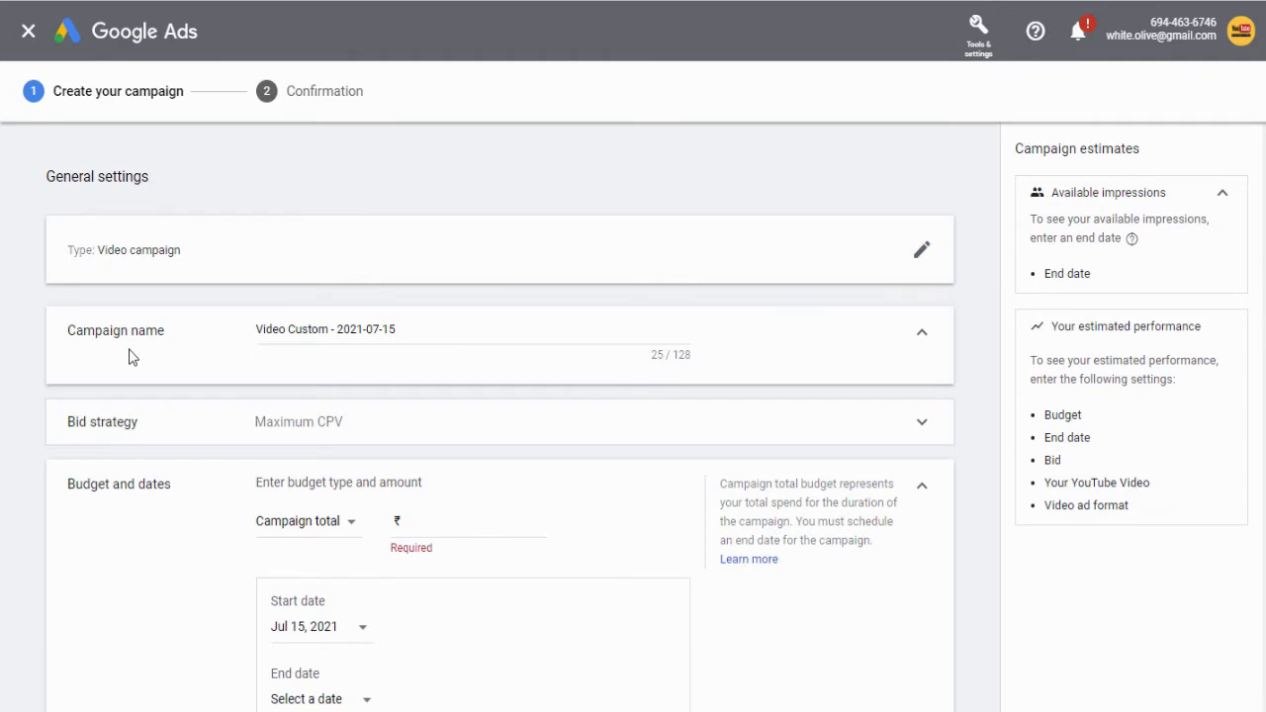
Step: Replace the default campaign name with "FREE SSL CERTIFICATE"
{"action": "left_click", "coordinate": [332, 329]}
{"action": "key", "text": "ctrl+a"}
{"action": "key", "text": "BackSpace"}
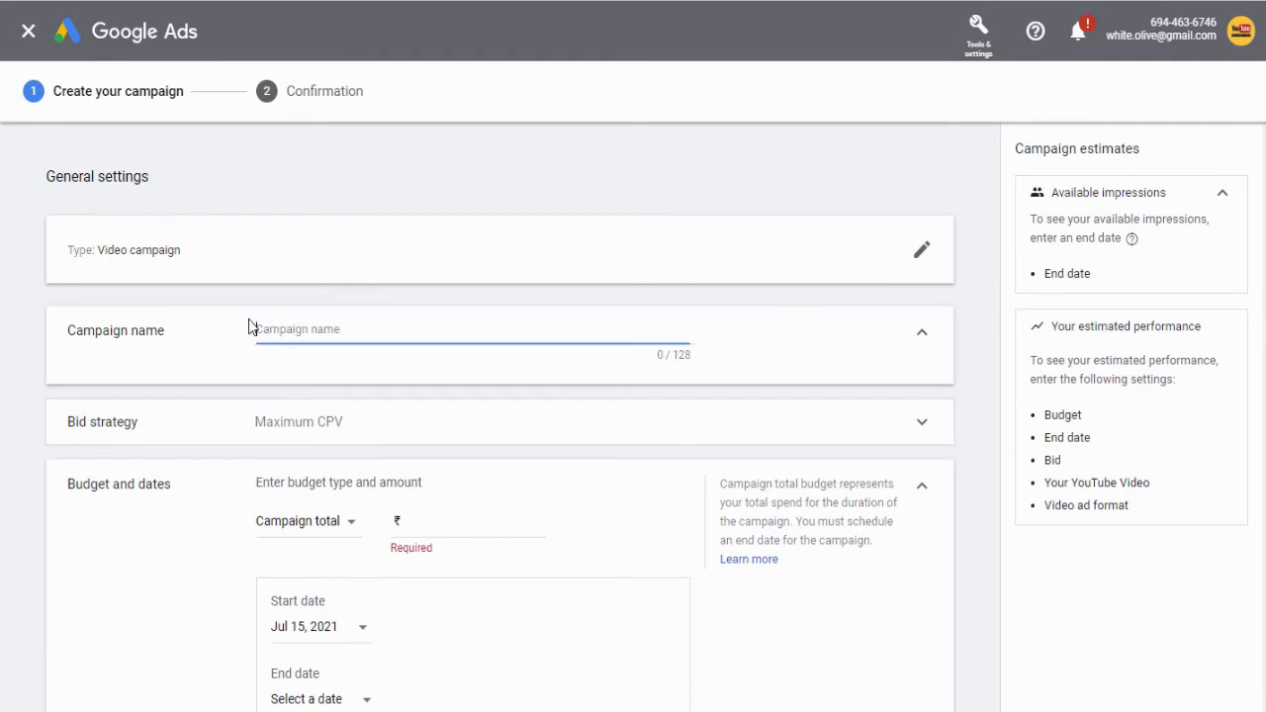
{"action": "type", "text": "ssL CERTIFICATE FREE"}
{"action": "left_click_drag", "start_coordinate": [347, 329], "coordinate": [480, 333]}
{"action": "key", "text": "BackSpace"}
{"action": "type", "text": "FREE"}
{"action": "left_click", "coordinate": [471, 380]}
Step: Switch the bid strategy to Target CPM to review its description, and return it to Maximum CPV
{"action": "left_click", "coordinate": [922, 425]}
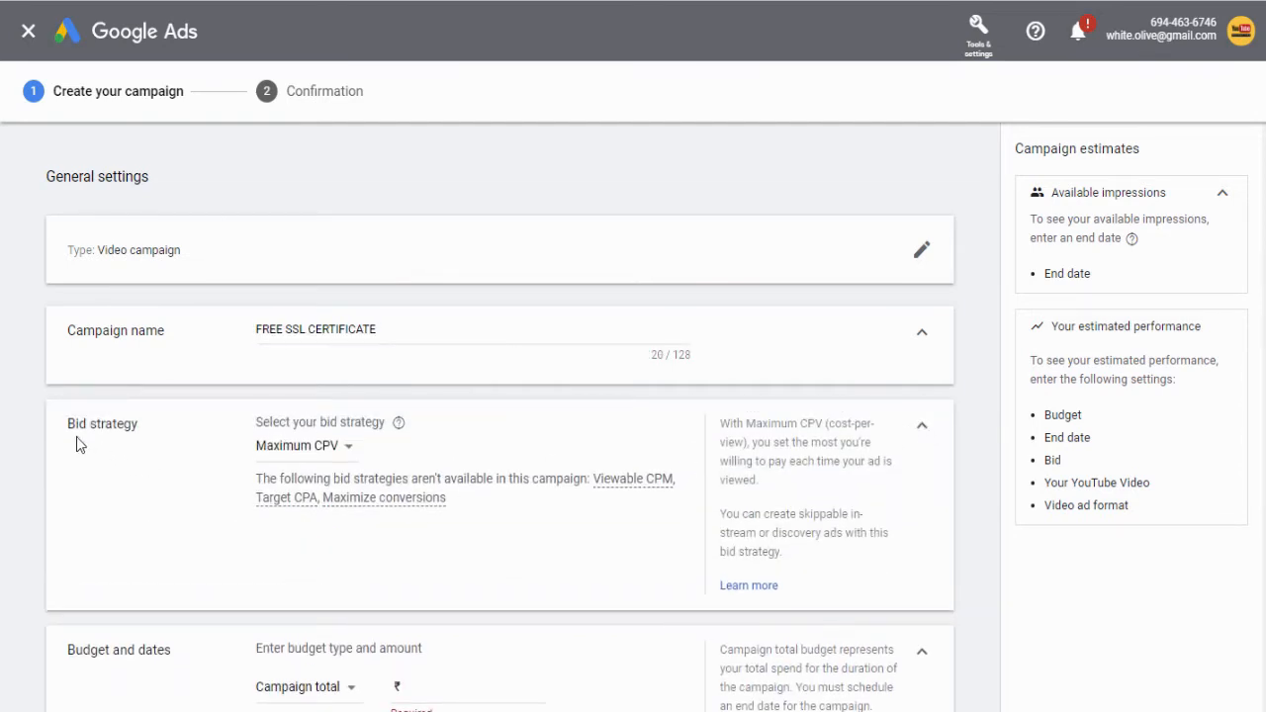
{"action": "left_click", "coordinate": [348, 450]}
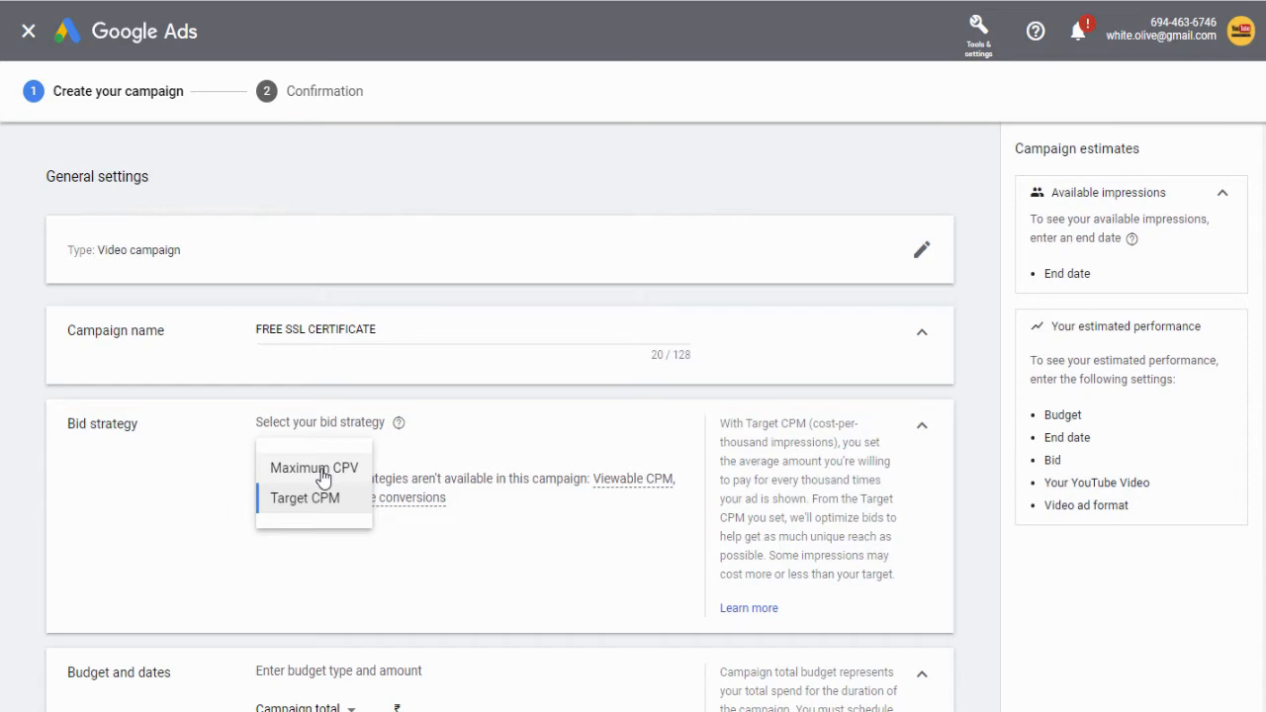
{"action": "left_click", "coordinate": [320, 502]}
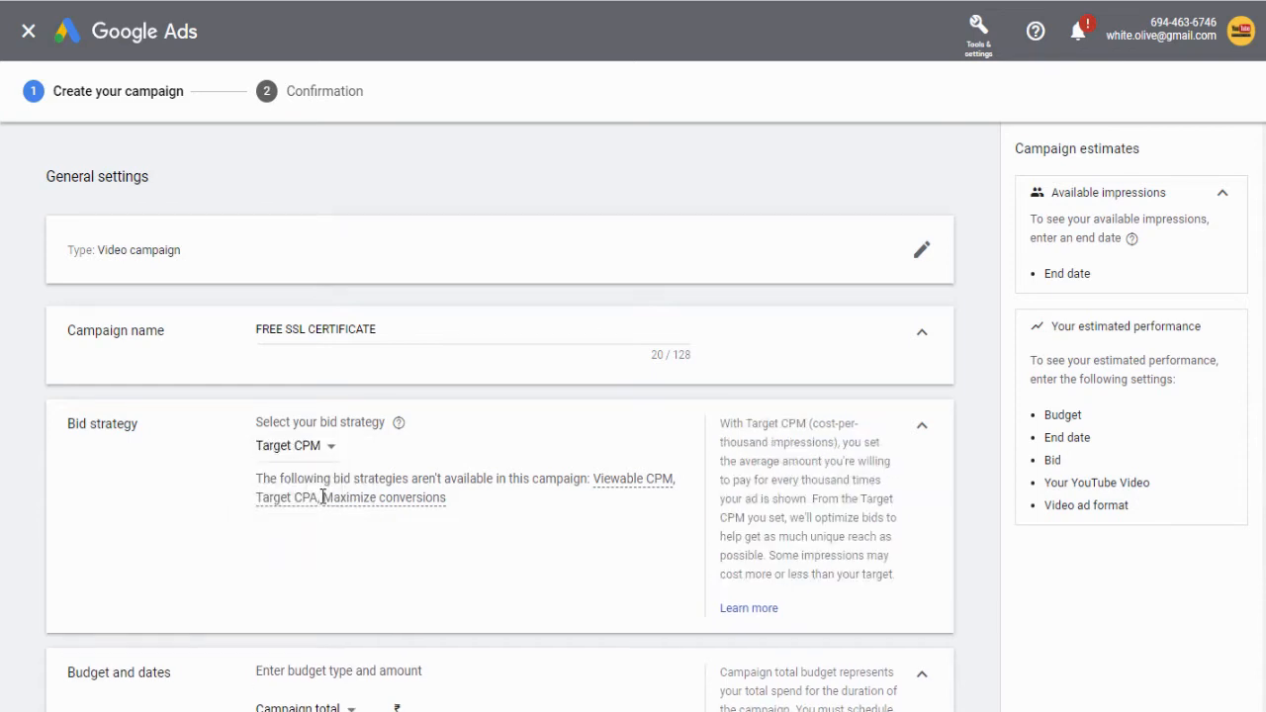
{"action": "left_click_drag", "start_coordinate": [814, 422], "coordinate": [837, 443]}
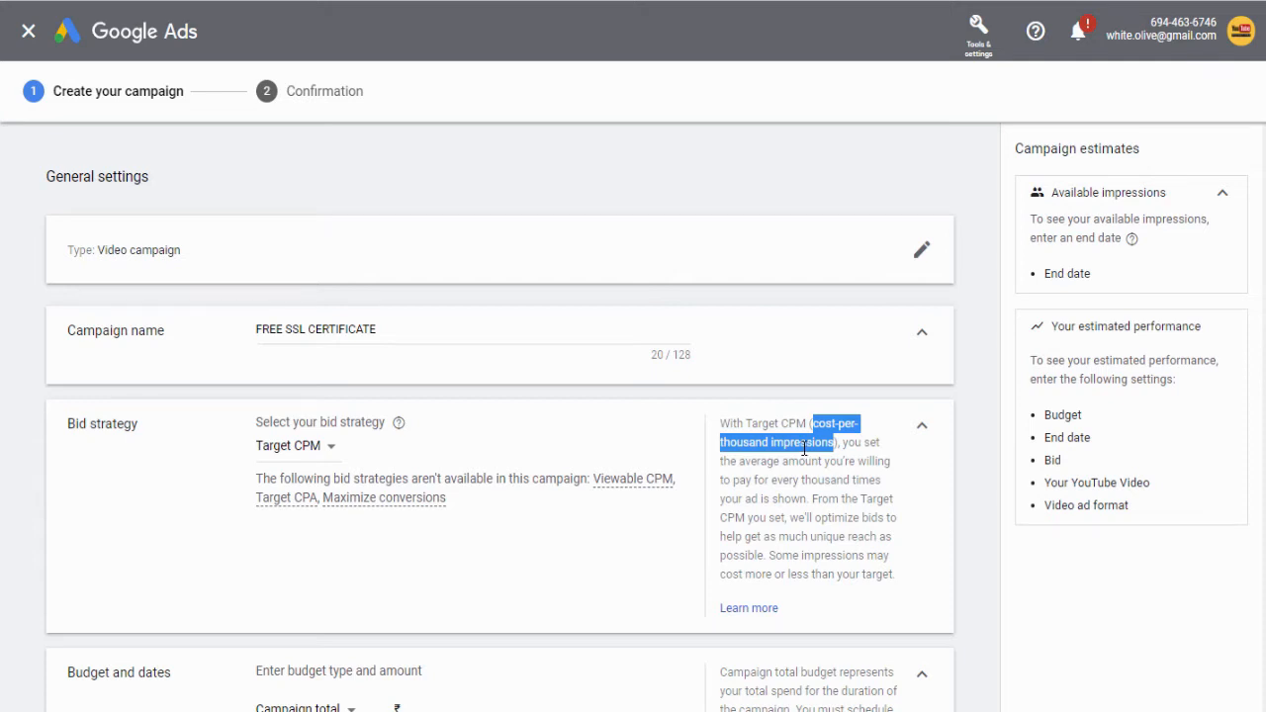
{"action": "left_click", "coordinate": [557, 436]}
{"action": "left_click", "coordinate": [324, 453]}
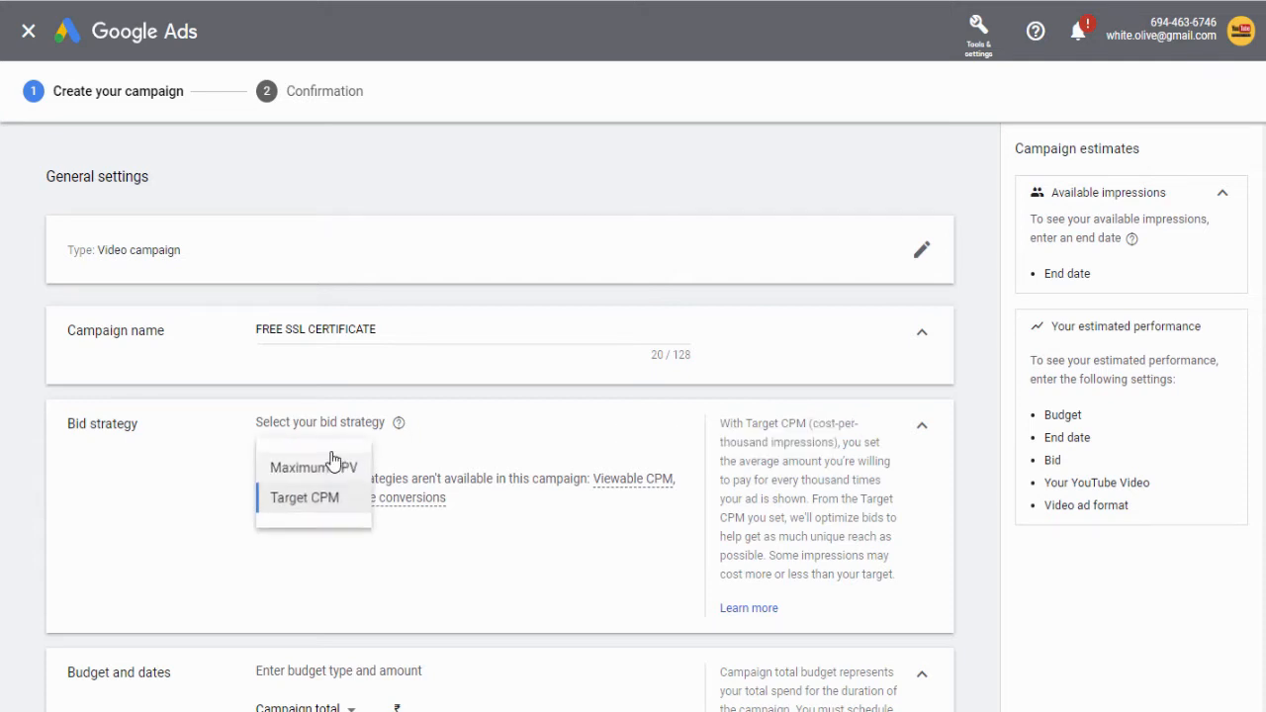
{"action": "left_click", "coordinate": [323, 470]}
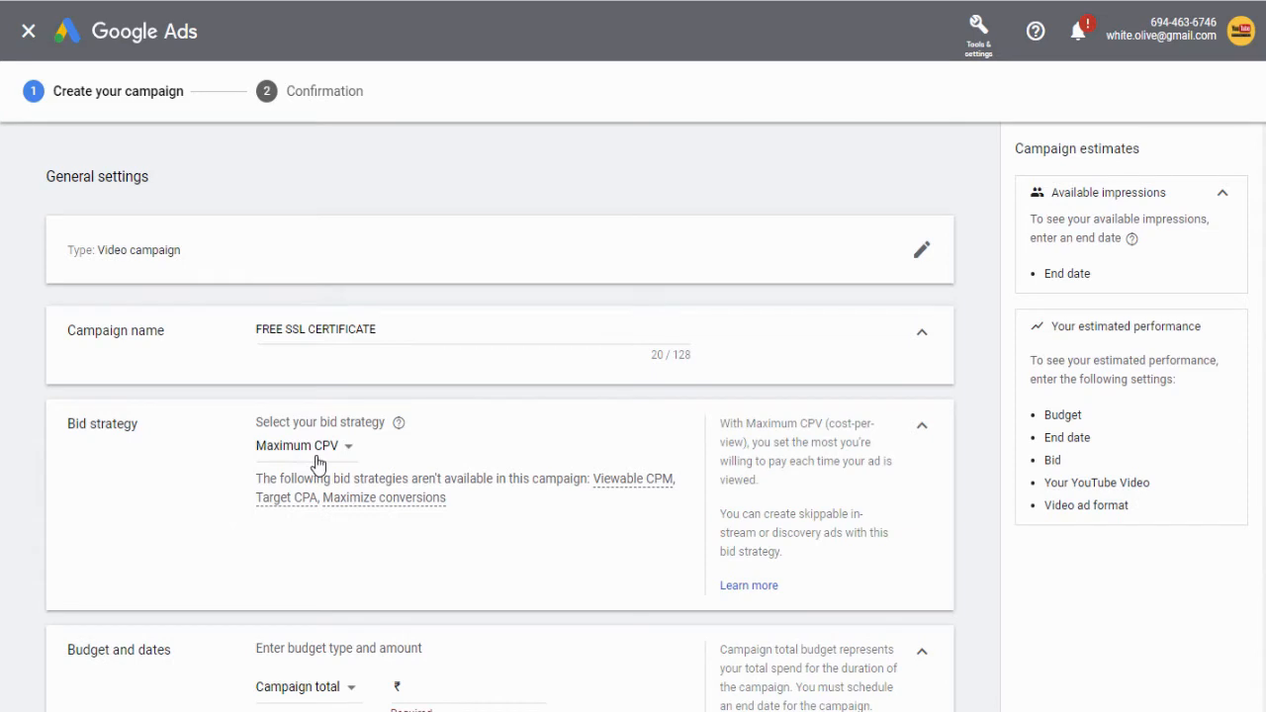
Step: Change the budget type to Daily and set the amount to ₹100
{"action": "scroll", "coordinate": [318, 463], "scroll_direction": "down", "scroll_amount": 3}
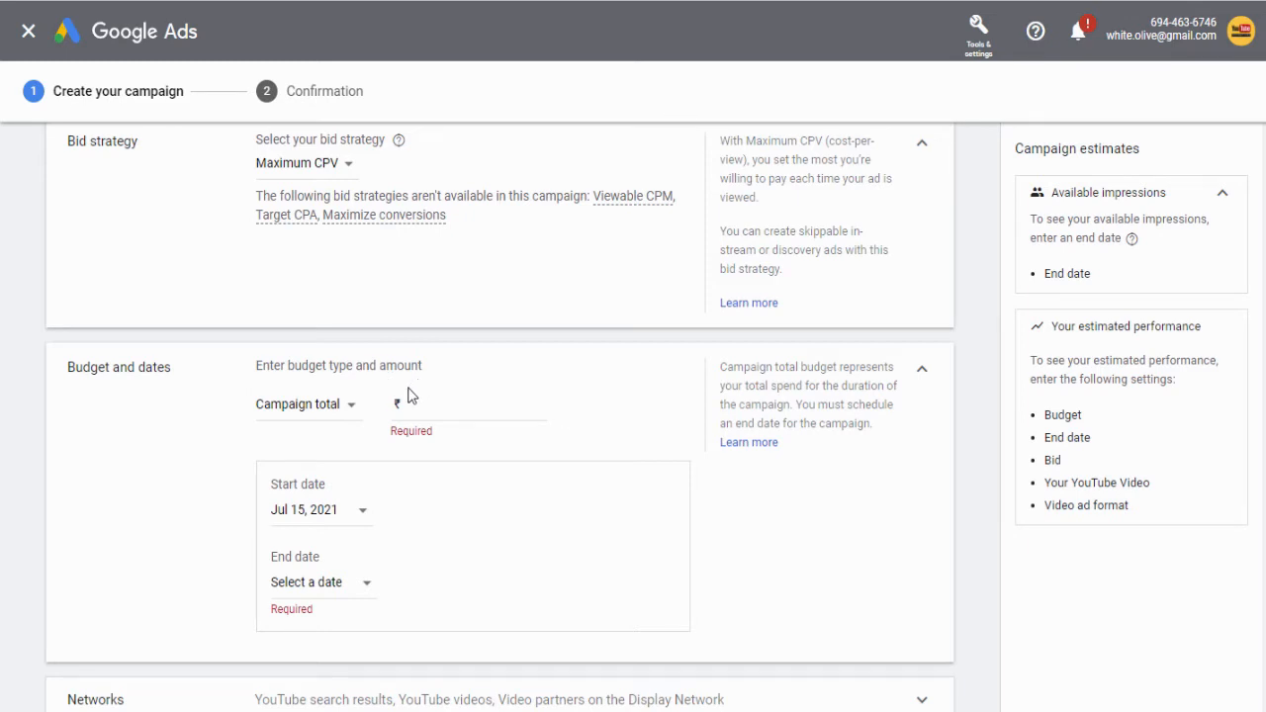
{"action": "left_click", "coordinate": [340, 414]}
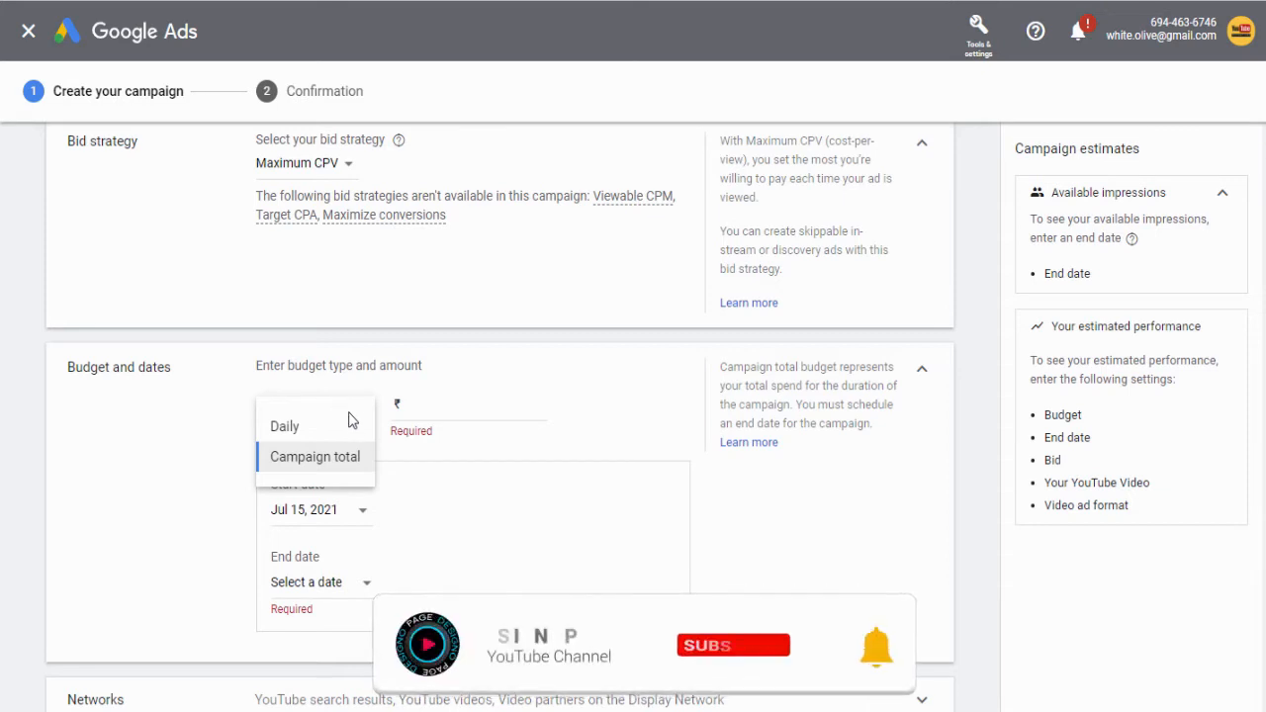
{"action": "left_click", "coordinate": [286, 431]}
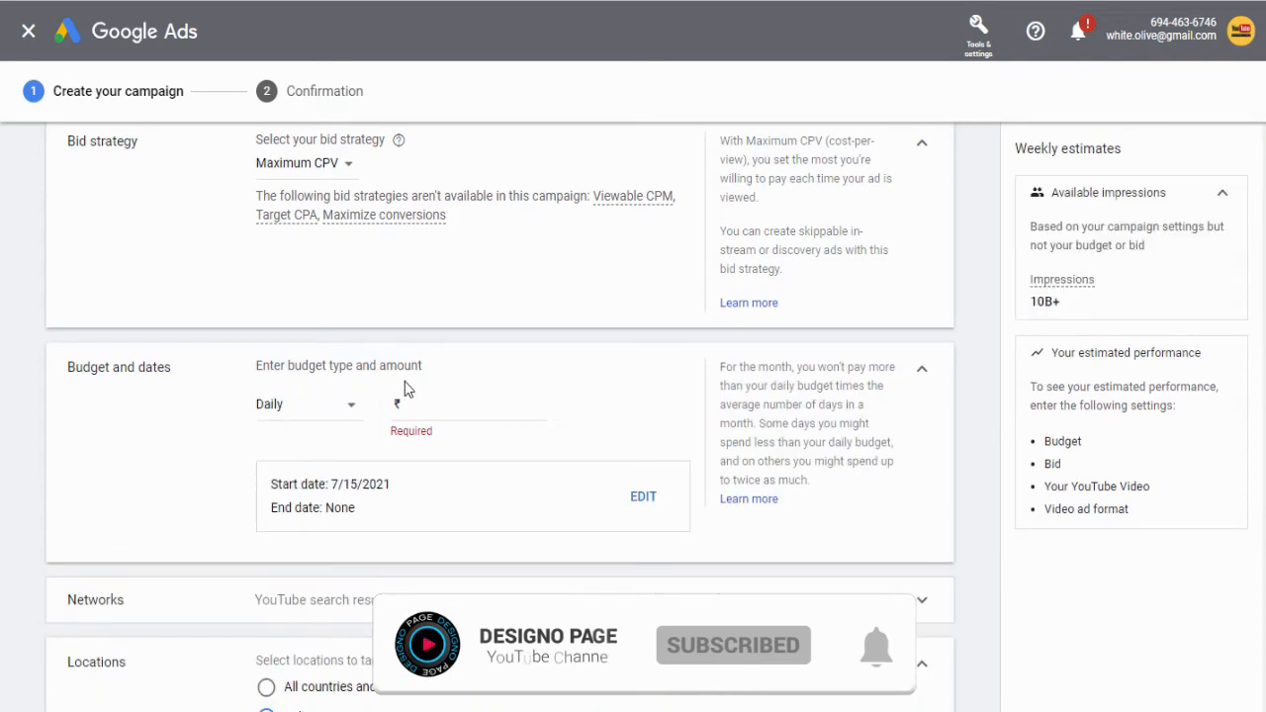
{"action": "left_click", "coordinate": [425, 411]}
{"action": "type", "text": "100"}
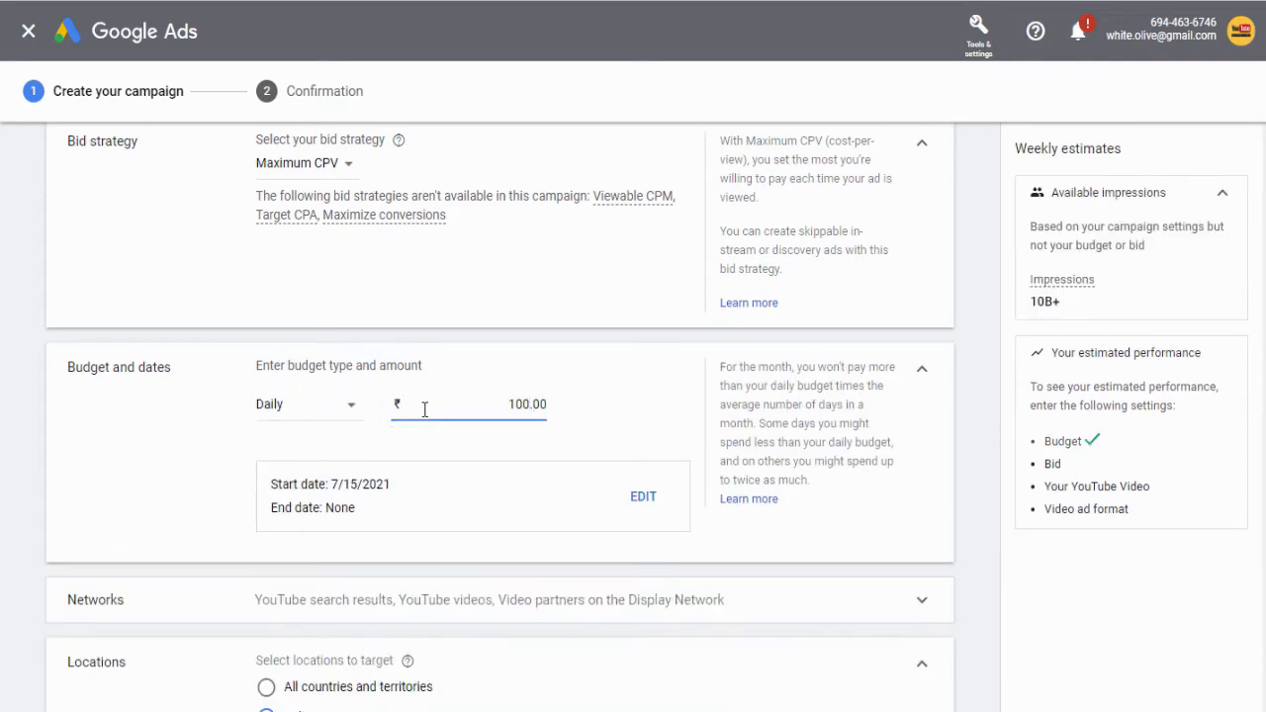
{"action": "left_click", "coordinate": [497, 465]}
Step: Exclude Video partners on the Display Network from the campaign's networks
{"action": "scroll", "coordinate": [445, 544], "scroll_direction": "down", "scroll_amount": 1}
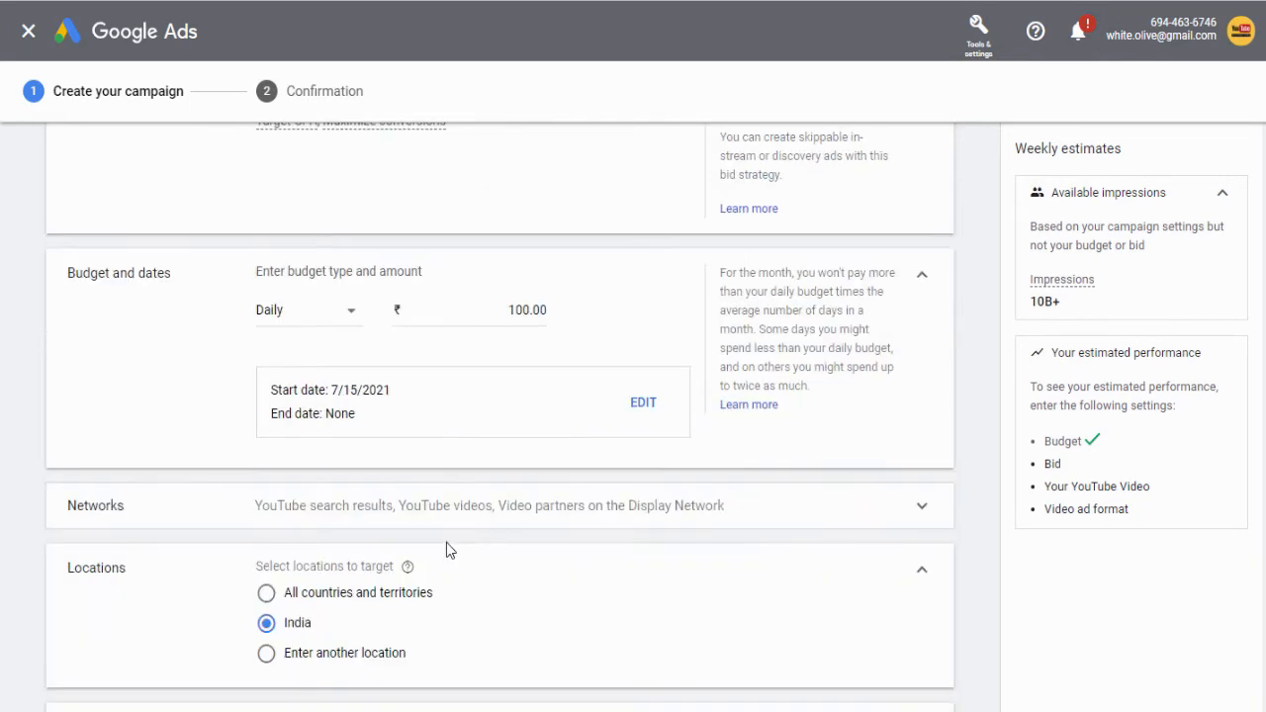
{"action": "left_click", "coordinate": [515, 508]}
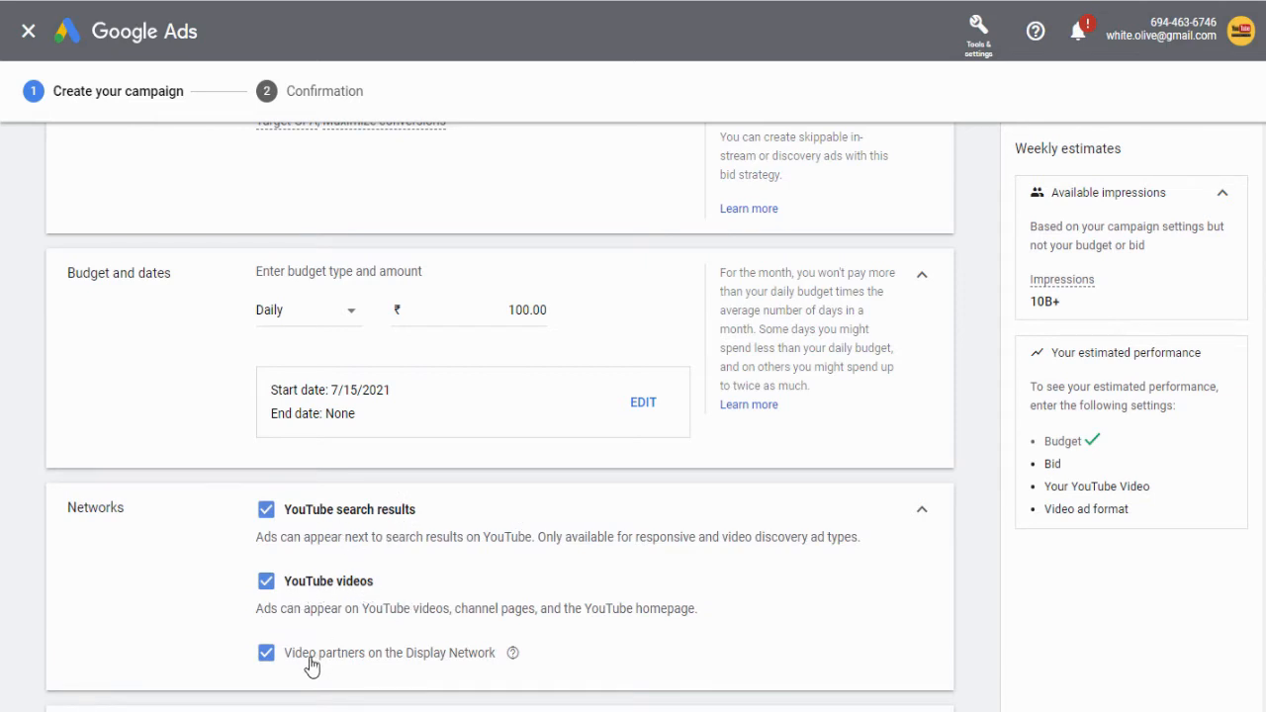
{"action": "left_click", "coordinate": [267, 655]}
Step: Try targeting all countries and territories, and switch the location back to India
{"action": "scroll", "coordinate": [926, 522], "scroll_direction": "down", "scroll_amount": 3}
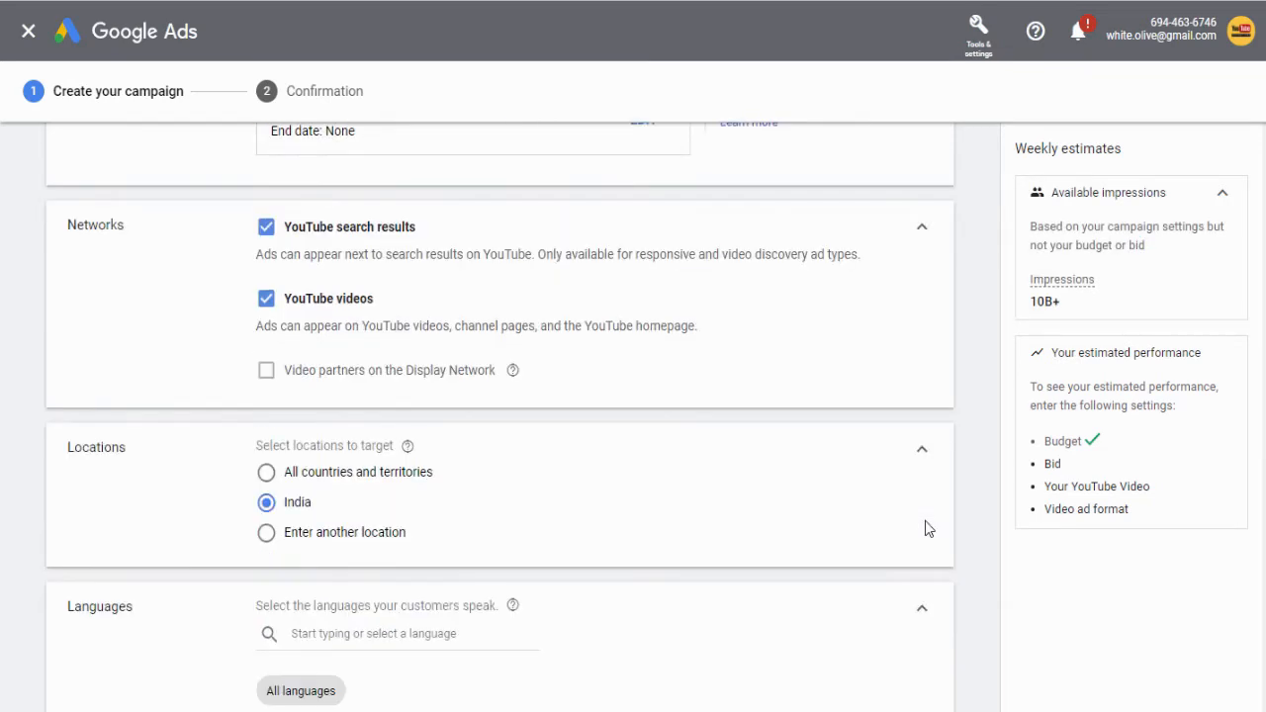
{"action": "scroll", "coordinate": [928, 527], "scroll_direction": "down", "scroll_amount": 1}
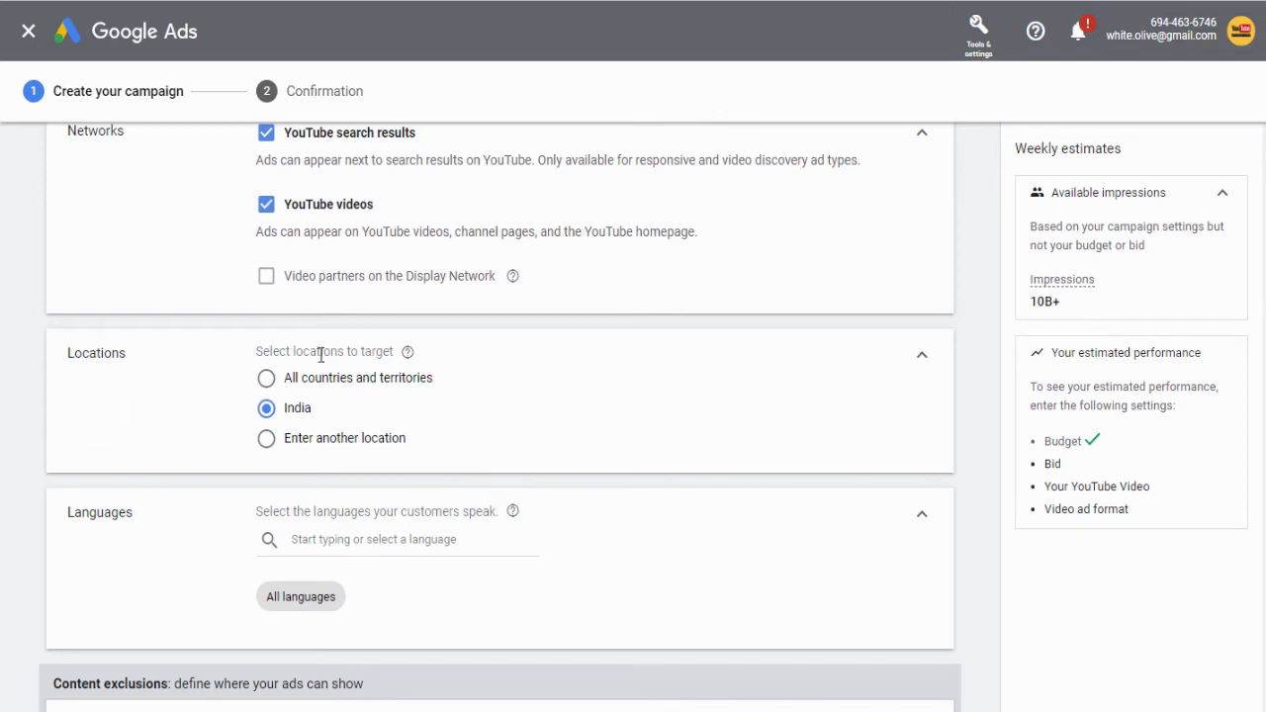
{"action": "left_click_drag", "start_coordinate": [256, 351], "coordinate": [395, 352]}
{"action": "left_click", "coordinate": [393, 353]}
{"action": "left_click", "coordinate": [269, 382]}
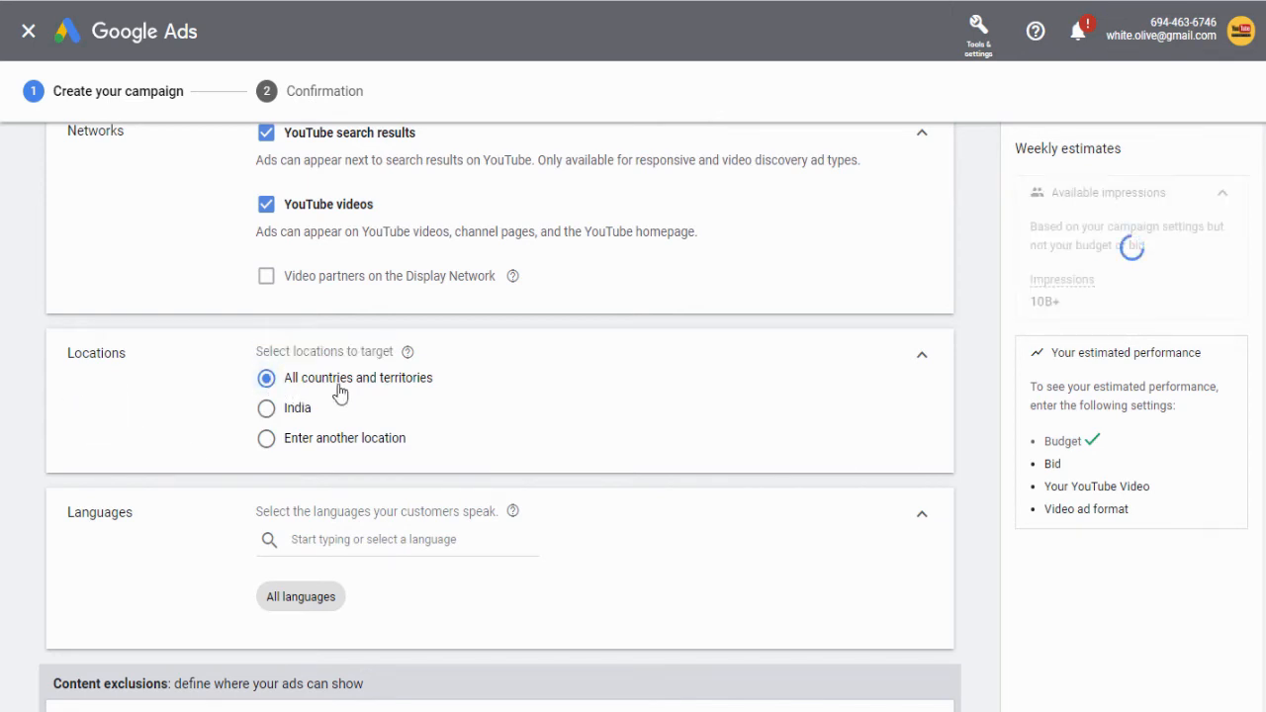
{"action": "left_click", "coordinate": [267, 411]}
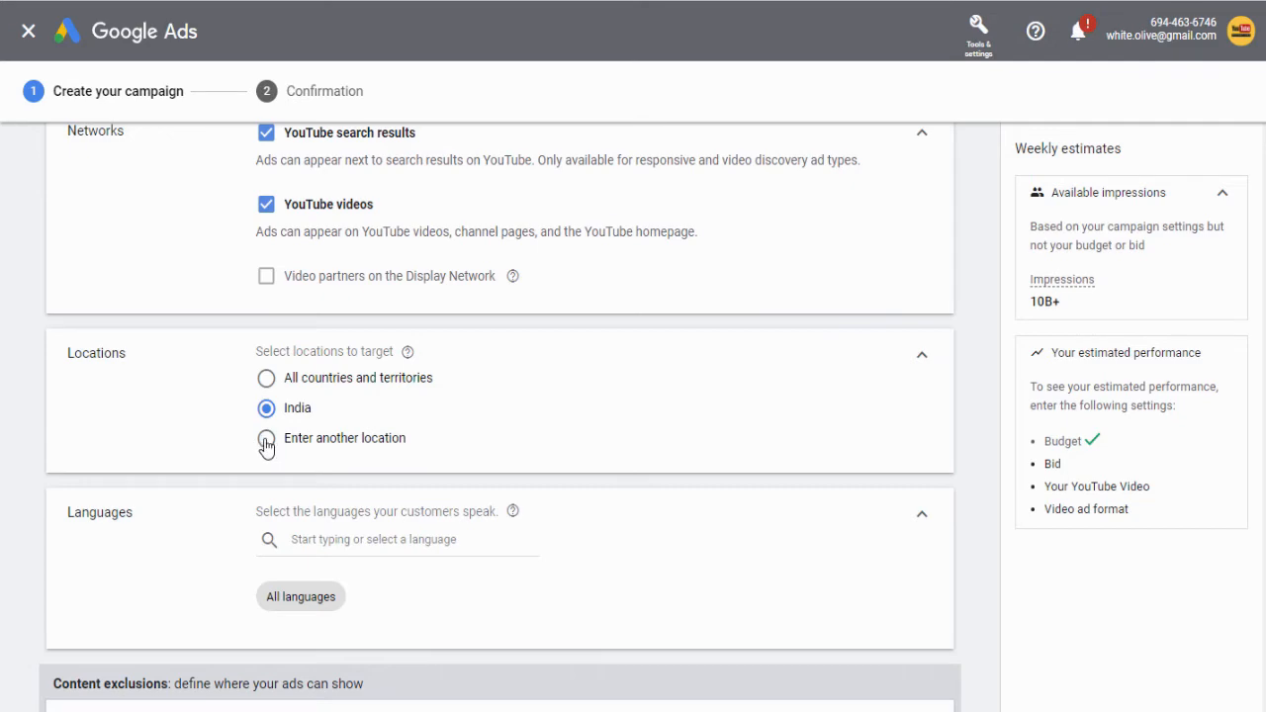
Step: Try targeting custom locations by adding Nepal, Bangladesh, Pakistan and South Africa
{"action": "left_click", "coordinate": [266, 442]}
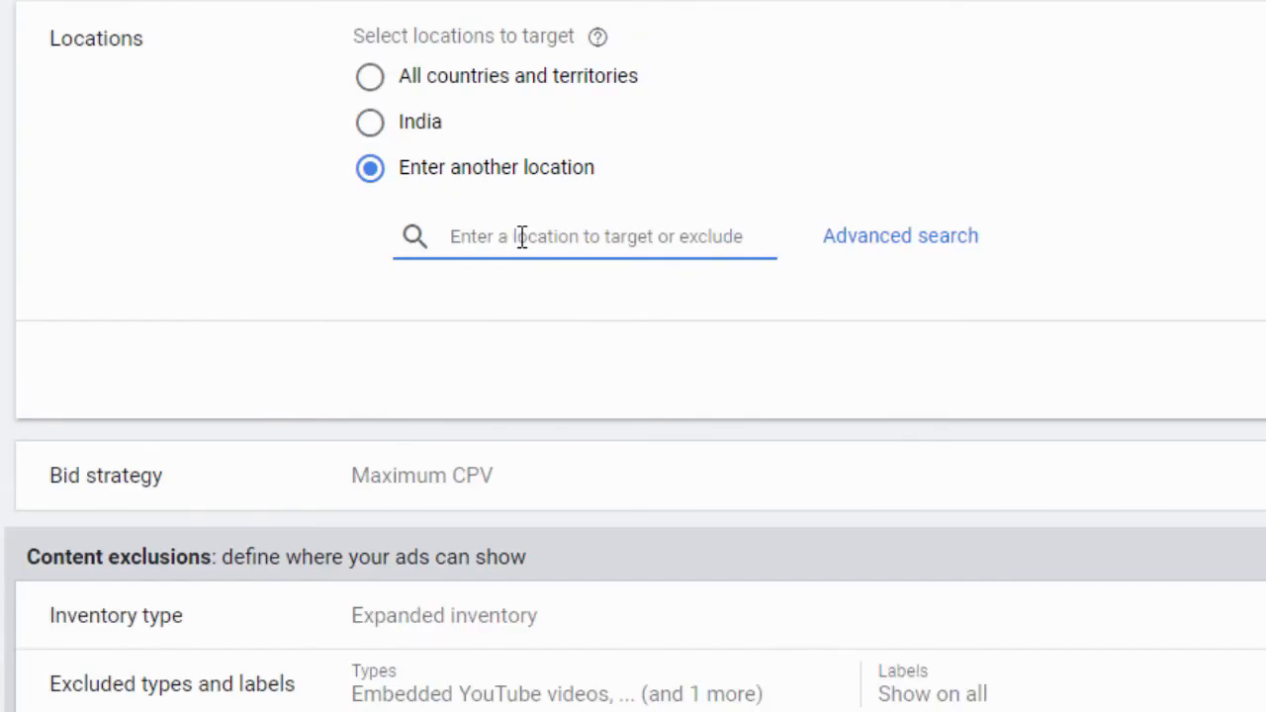
{"action": "type", "text": "nepal"}
{"action": "left_click", "coordinate": [540, 314]}
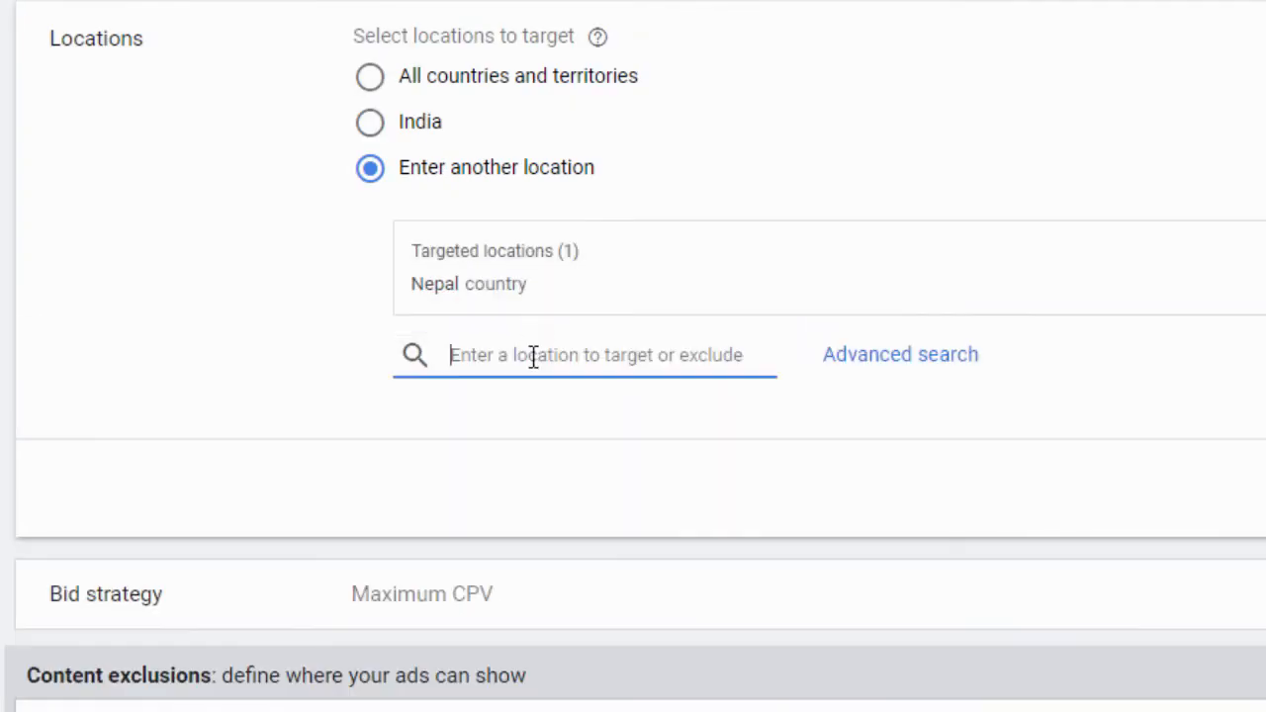
{"action": "type", "text": "ban"}
{"action": "left_click", "coordinate": [558, 435]}
{"action": "left_click", "coordinate": [522, 388]}
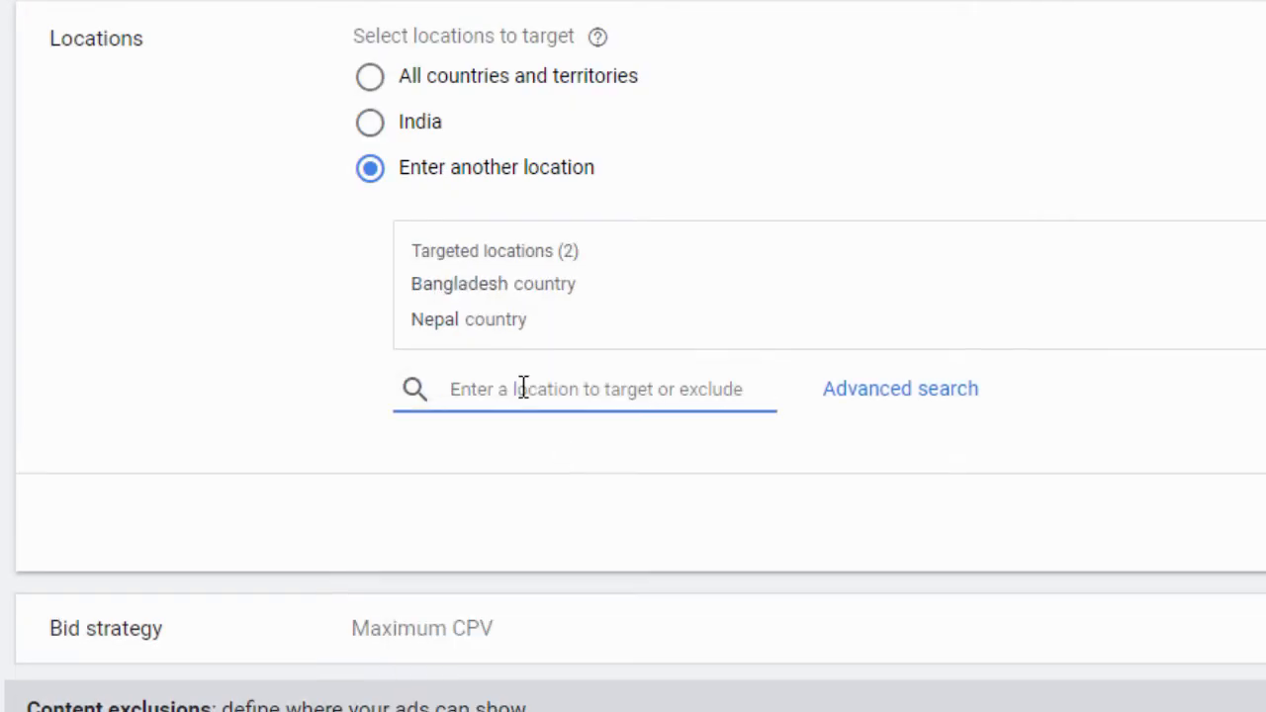
{"action": "type", "text": "pakistan"}
{"action": "key", "text": "Return"}
{"action": "type", "text": "south"}
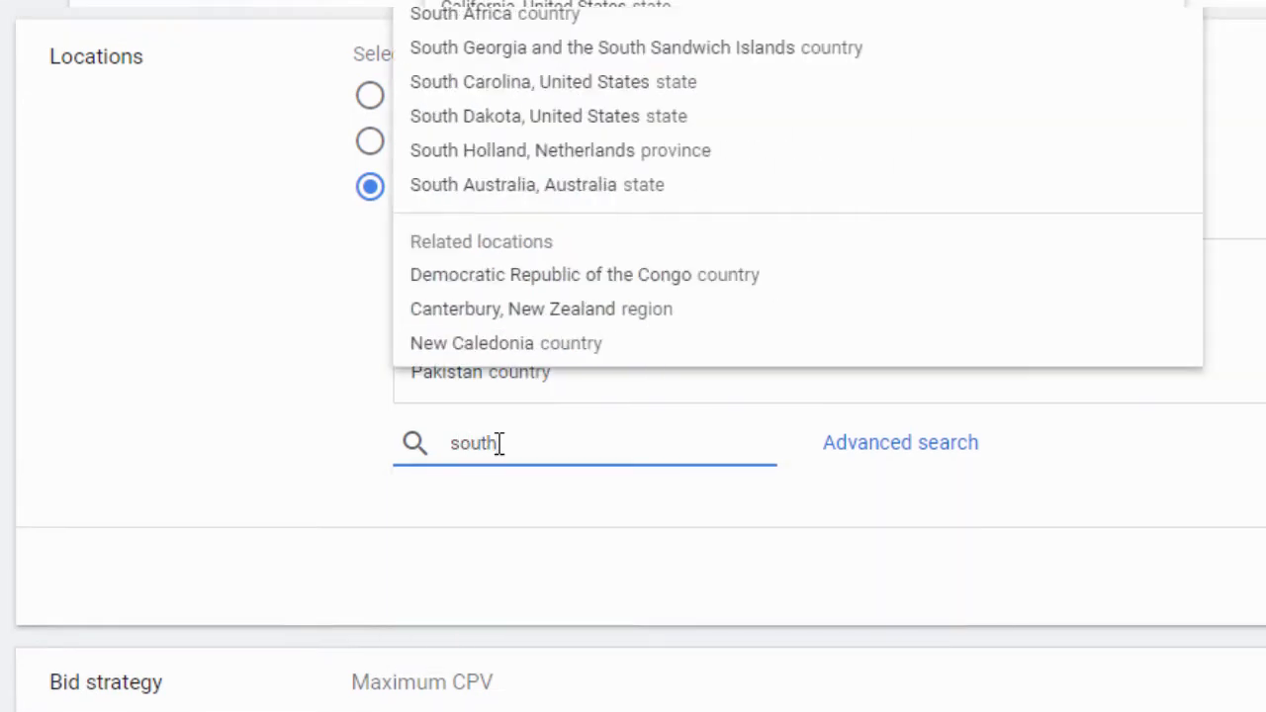
{"action": "left_click", "coordinate": [520, 22]}
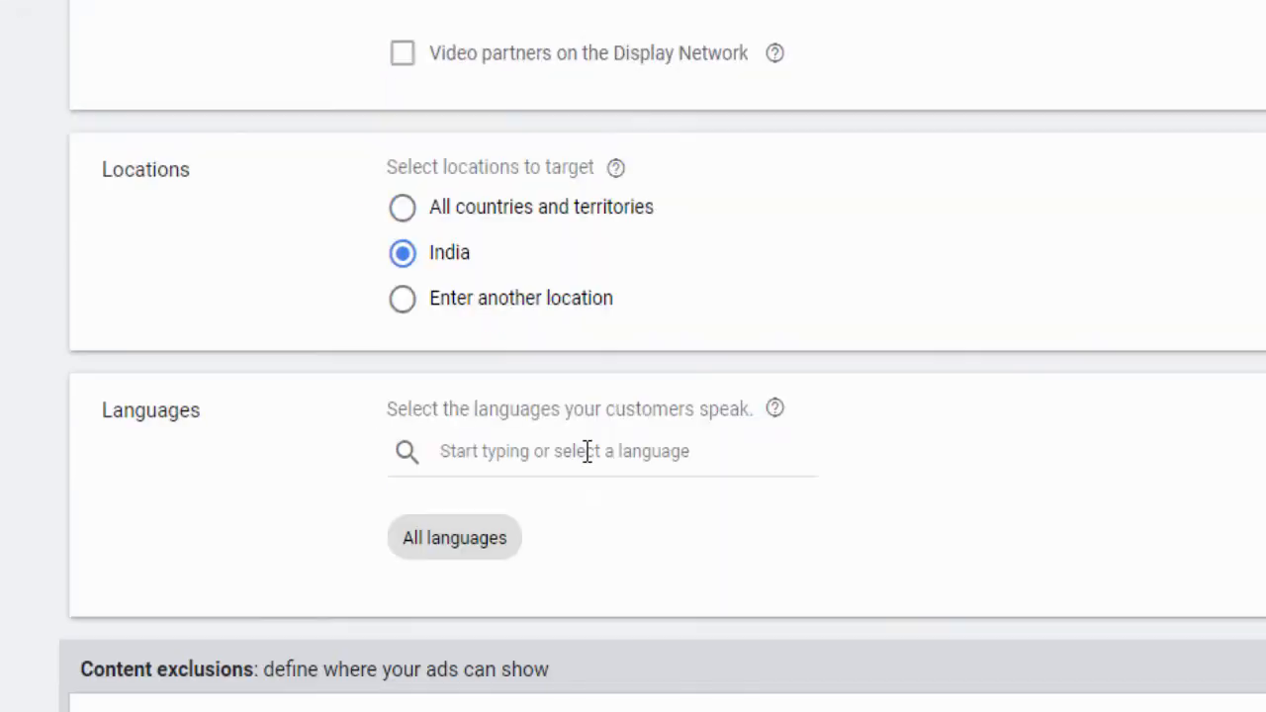
Step: Set the customers' language to English
{"action": "left_click", "coordinate": [585, 450]}
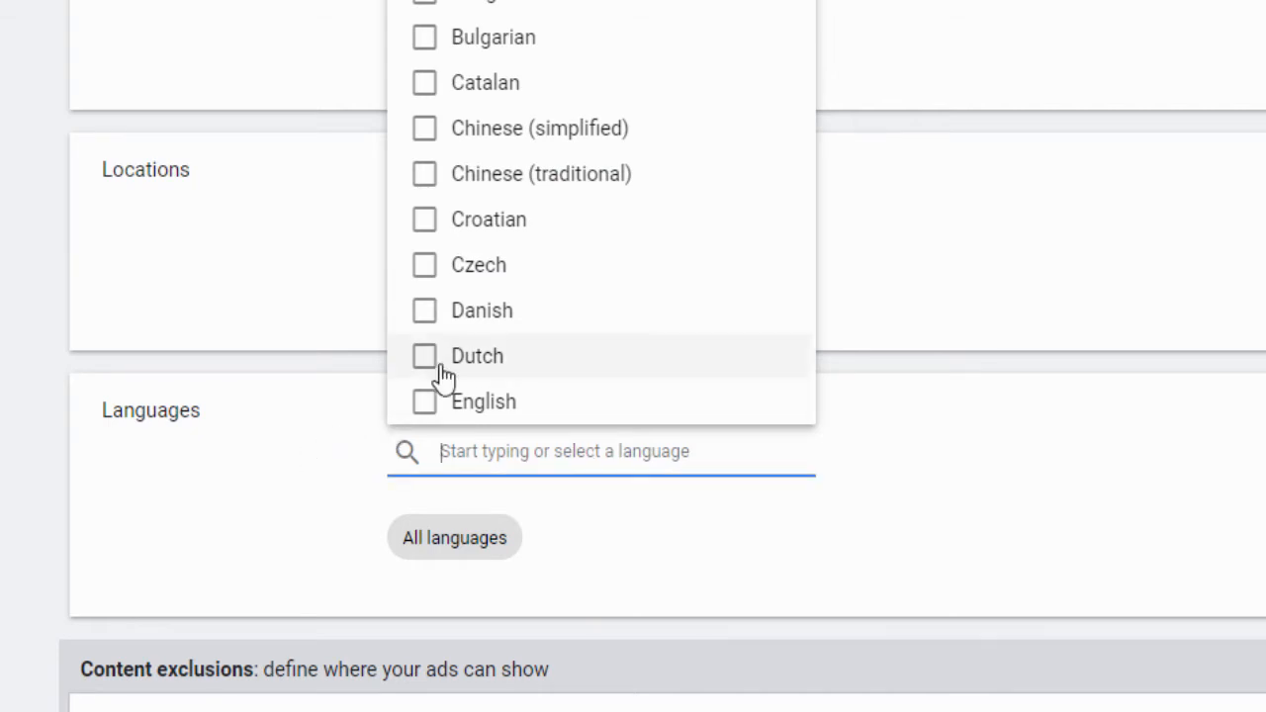
{"action": "left_click", "coordinate": [425, 401]}
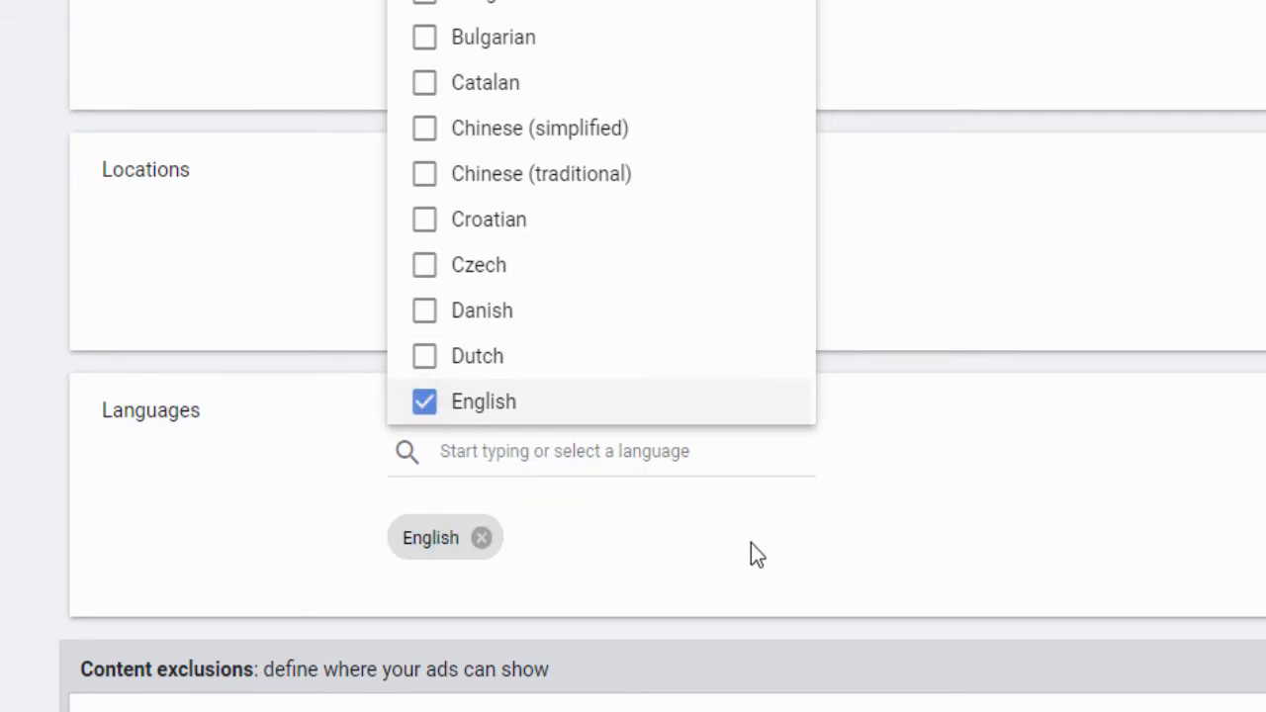
{"action": "left_click", "coordinate": [751, 543]}
Step: Set the content exclusions' inventory type to Expanded inventory
{"action": "scroll", "coordinate": [751, 543], "scroll_direction": "down", "scroll_amount": 3}
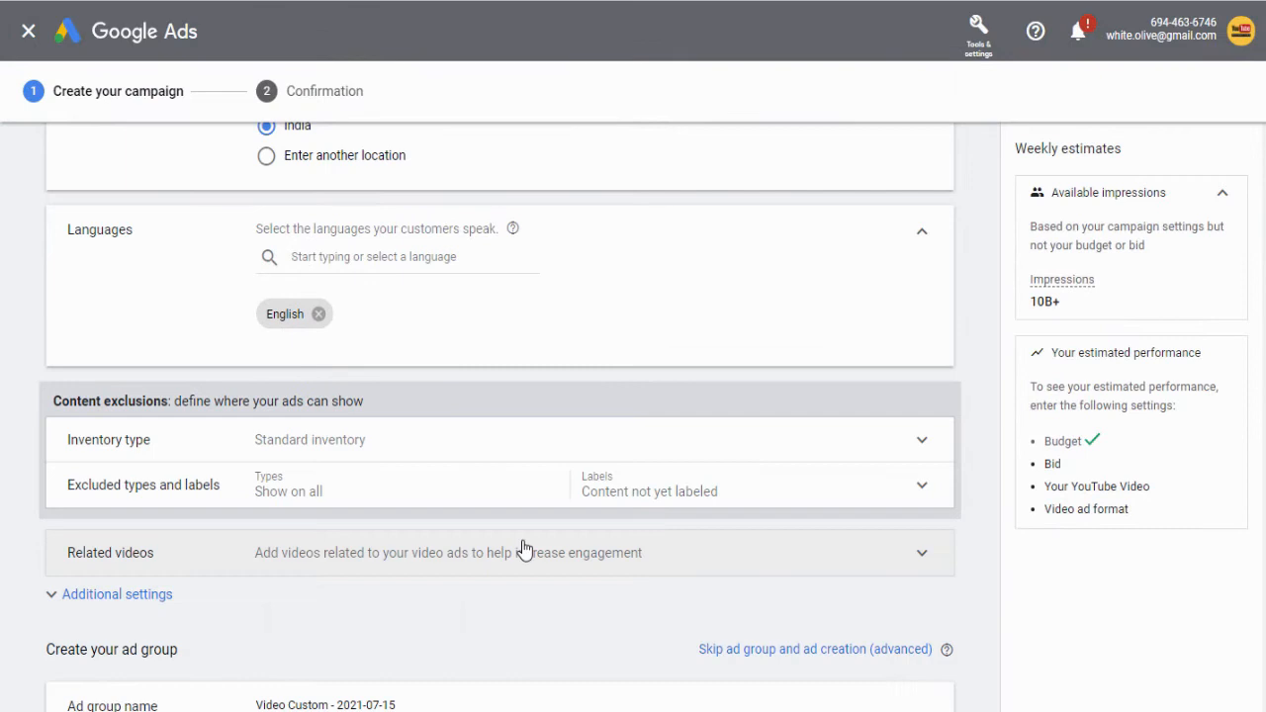
{"action": "scroll", "coordinate": [524, 550], "scroll_direction": "down", "scroll_amount": 1}
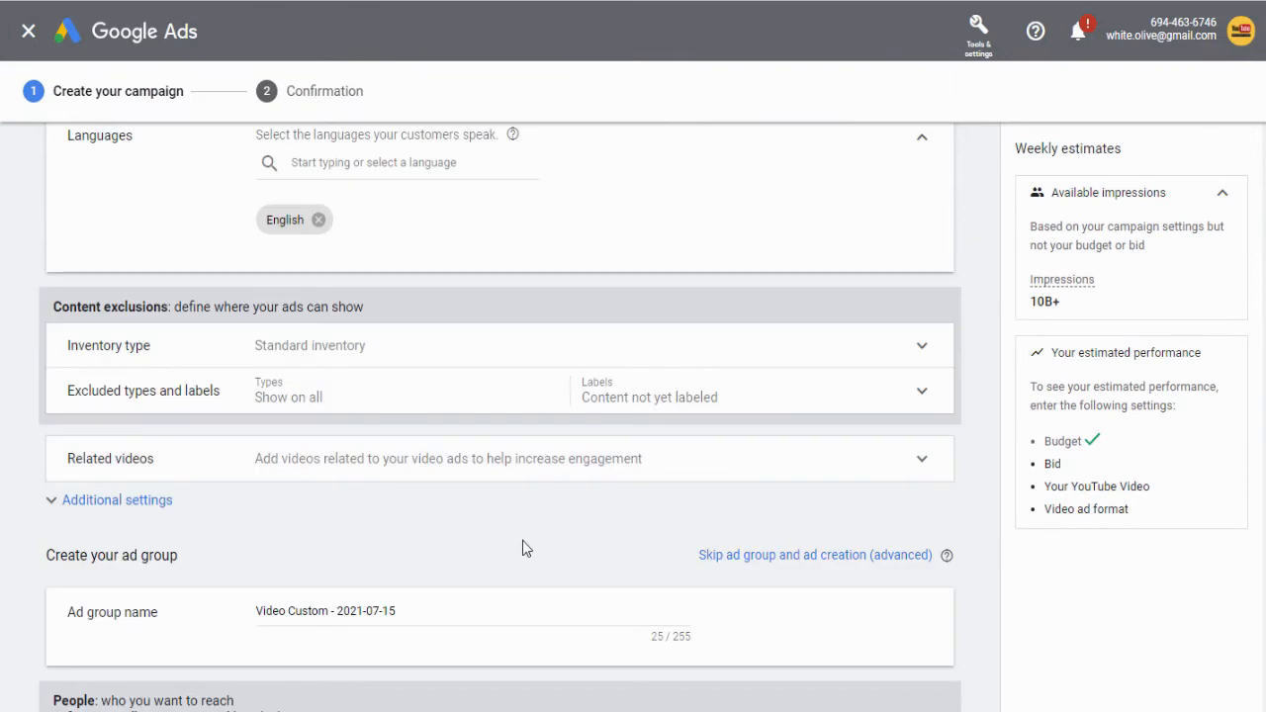
{"action": "left_click", "coordinate": [301, 348]}
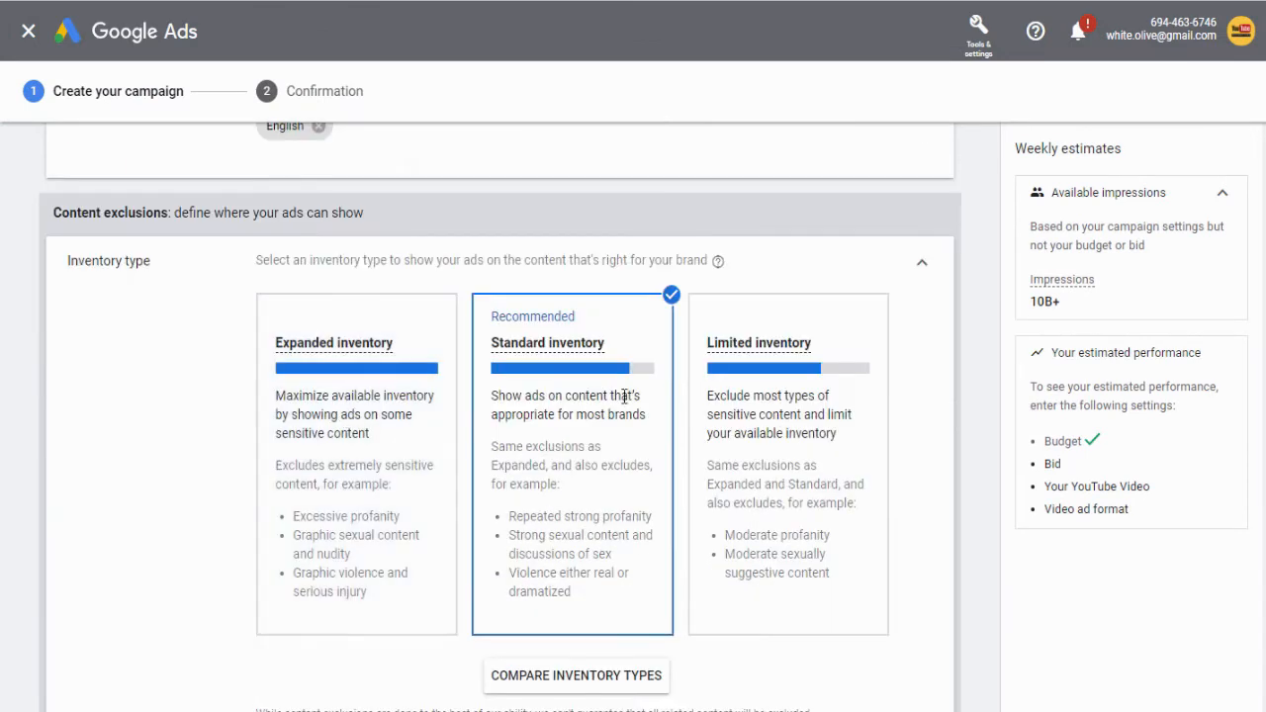
{"action": "left_click", "coordinate": [346, 397]}
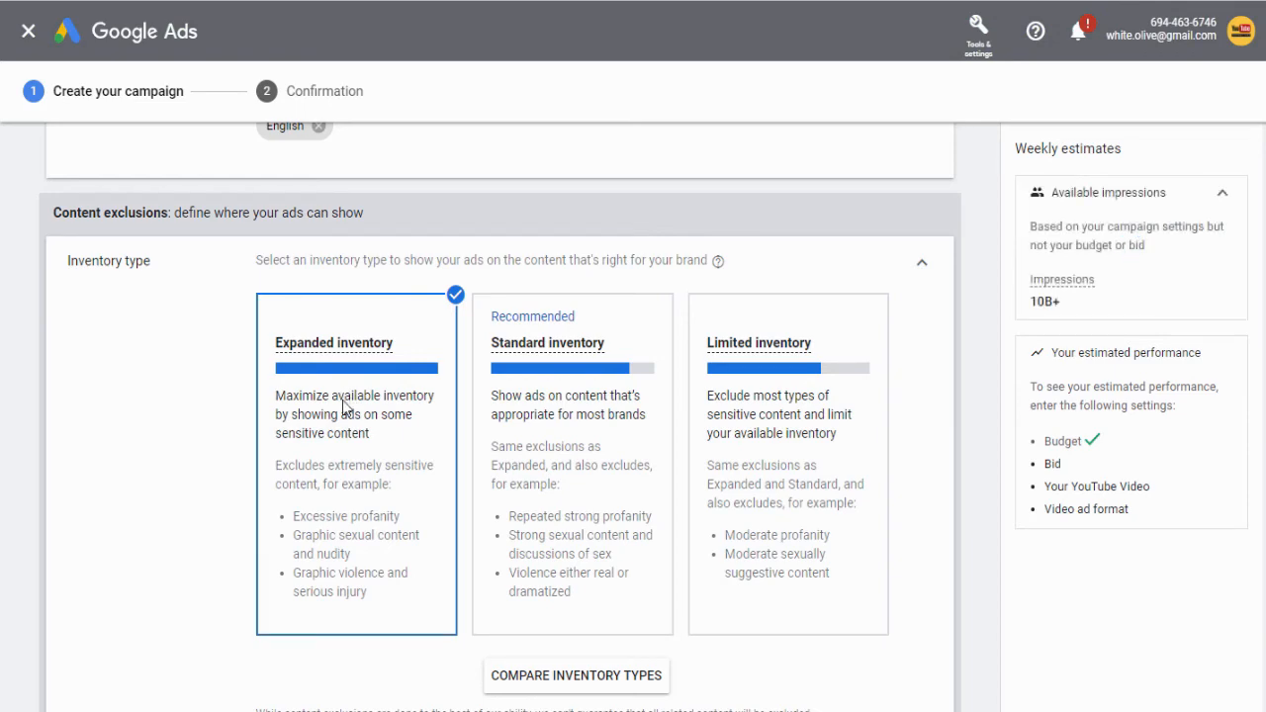
Step: Exclude embedded YouTube videos and live streaming videos, and remove the exclusion for content not yet labeled
{"action": "scroll", "coordinate": [345, 401], "scroll_direction": "down", "scroll_amount": 3}
{"action": "left_click", "coordinate": [148, 513]}
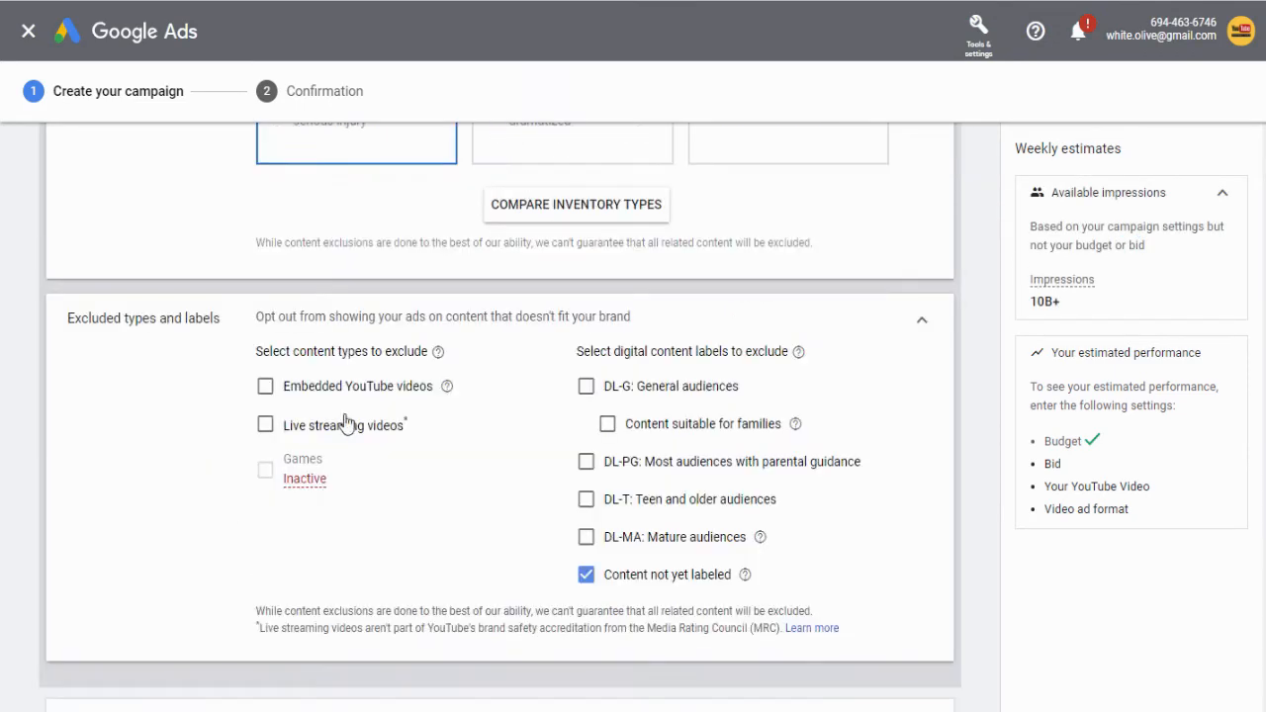
{"action": "left_click", "coordinate": [361, 388]}
{"action": "left_click", "coordinate": [265, 426]}
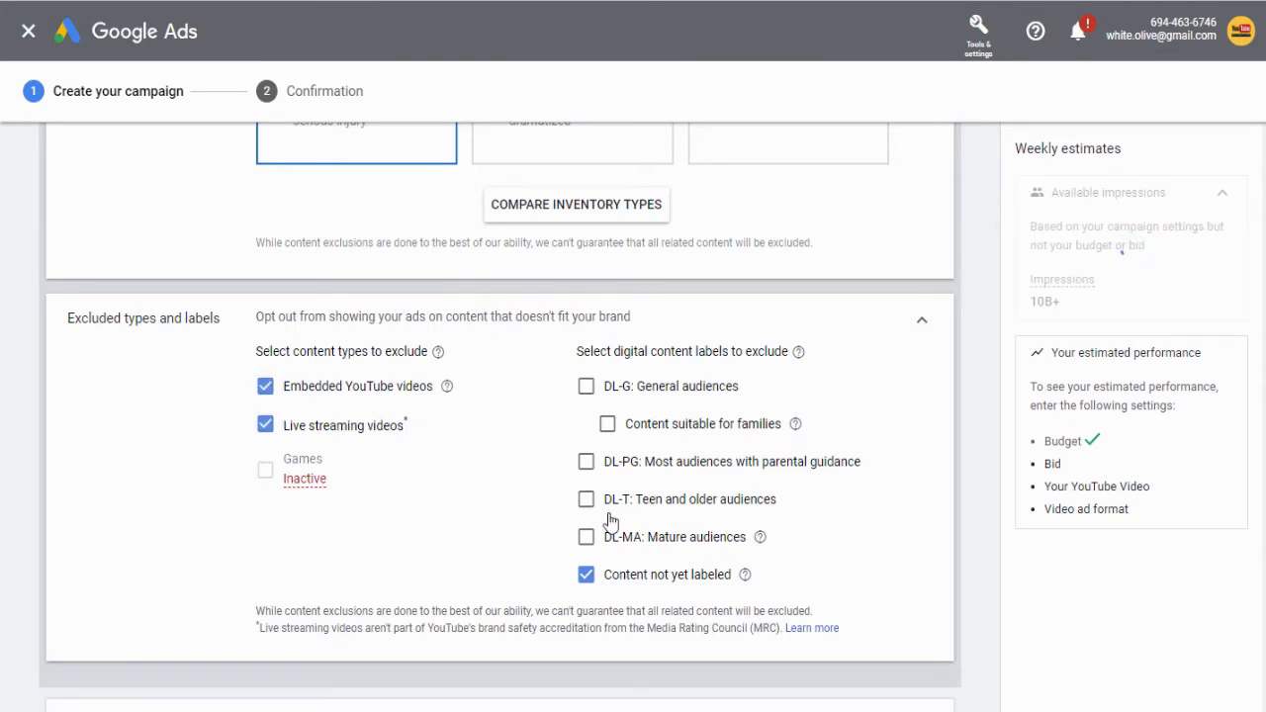
{"action": "left_click", "coordinate": [588, 580]}
{"action": "scroll", "coordinate": [537, 566], "scroll_direction": "down", "scroll_amount": 5}
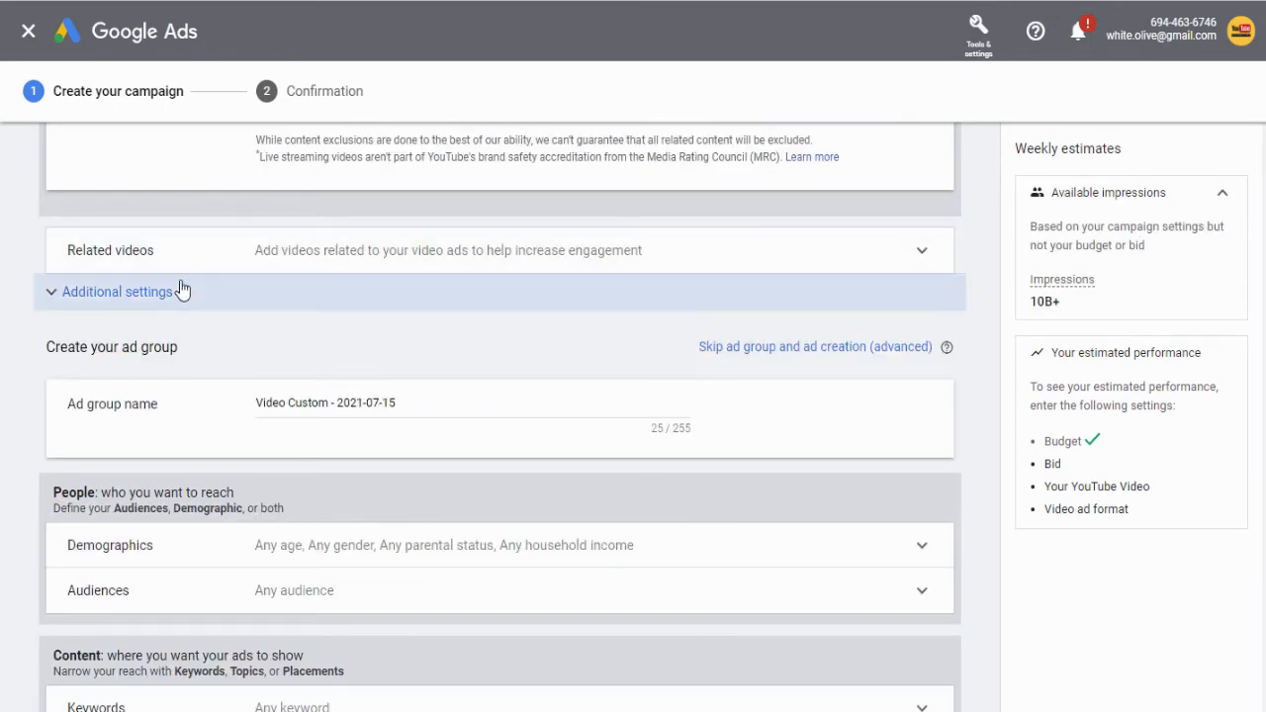
Step: Restrict the campaign's device targeting to mobile phones, excluding computers, tablets and TV screens
{"action": "left_click", "coordinate": [152, 304]}
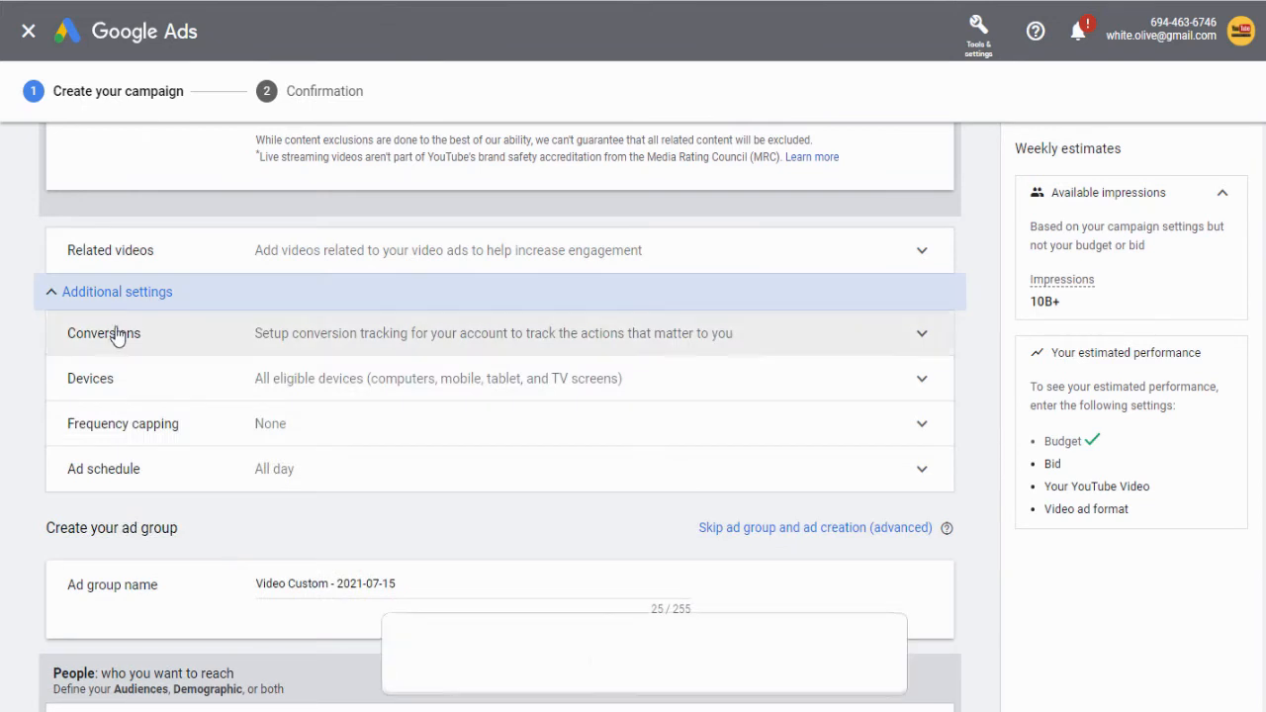
{"action": "left_click", "coordinate": [750, 385]}
{"action": "left_click", "coordinate": [268, 438]}
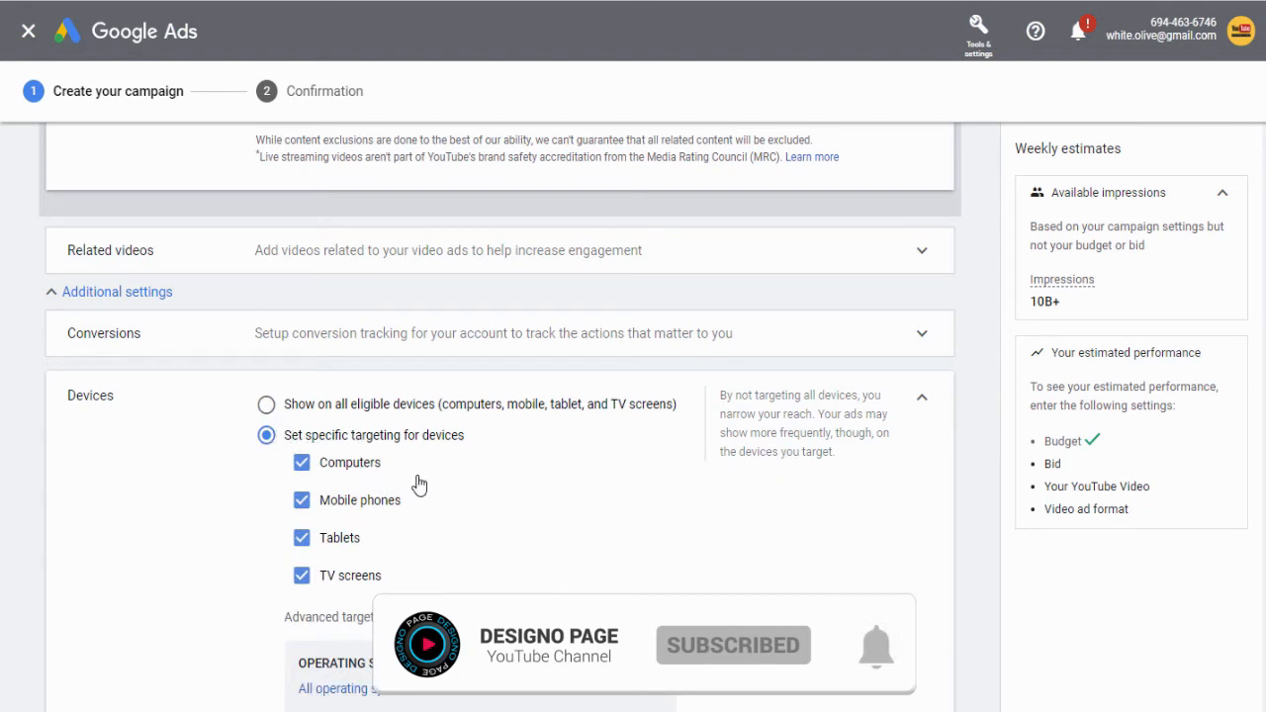
{"action": "left_click", "coordinate": [302, 575]}
{"action": "left_click", "coordinate": [302, 538]}
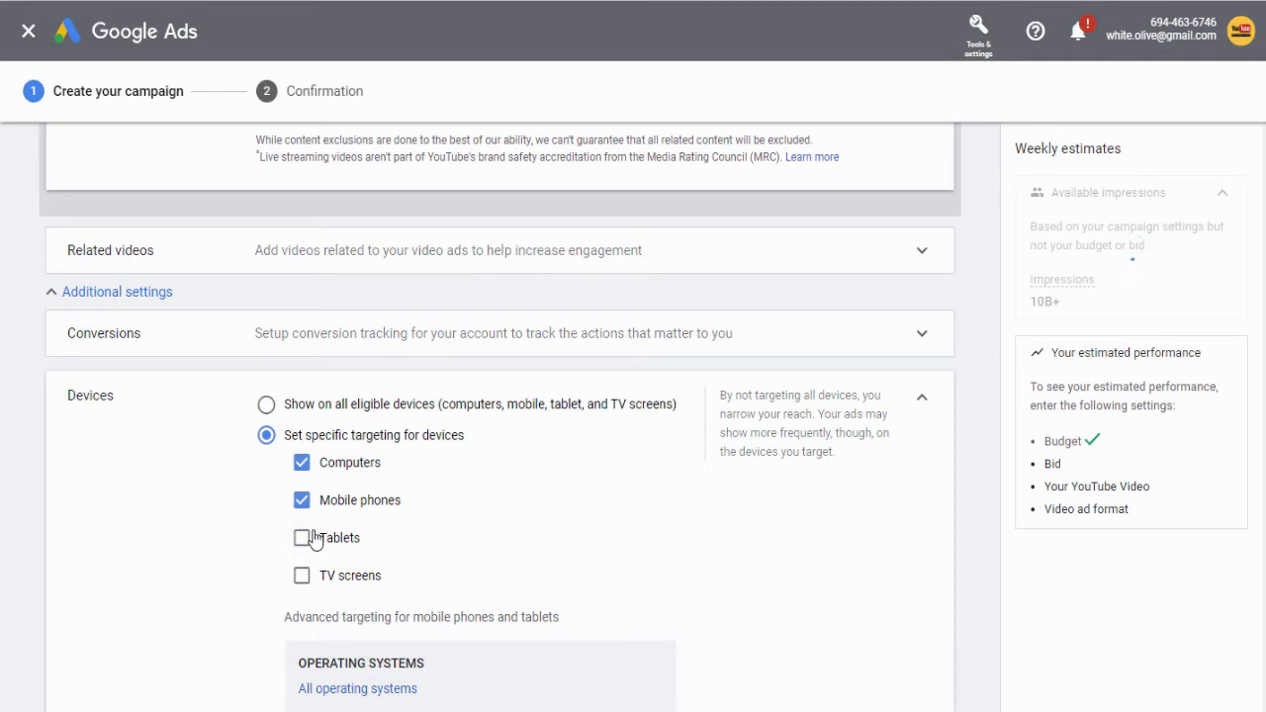
{"action": "left_click", "coordinate": [303, 464]}
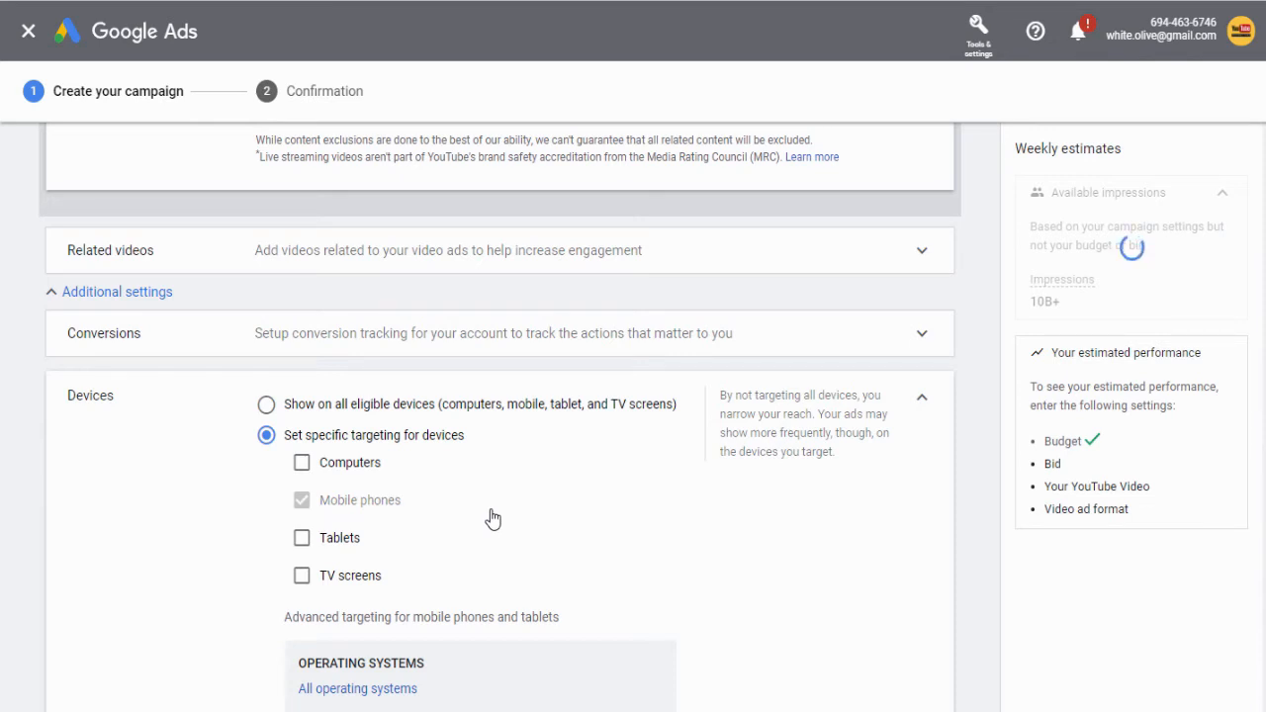
Step: Cap the campaign's impression frequency at 1 per month
{"action": "scroll", "coordinate": [492, 518], "scroll_direction": "down", "scroll_amount": 7}
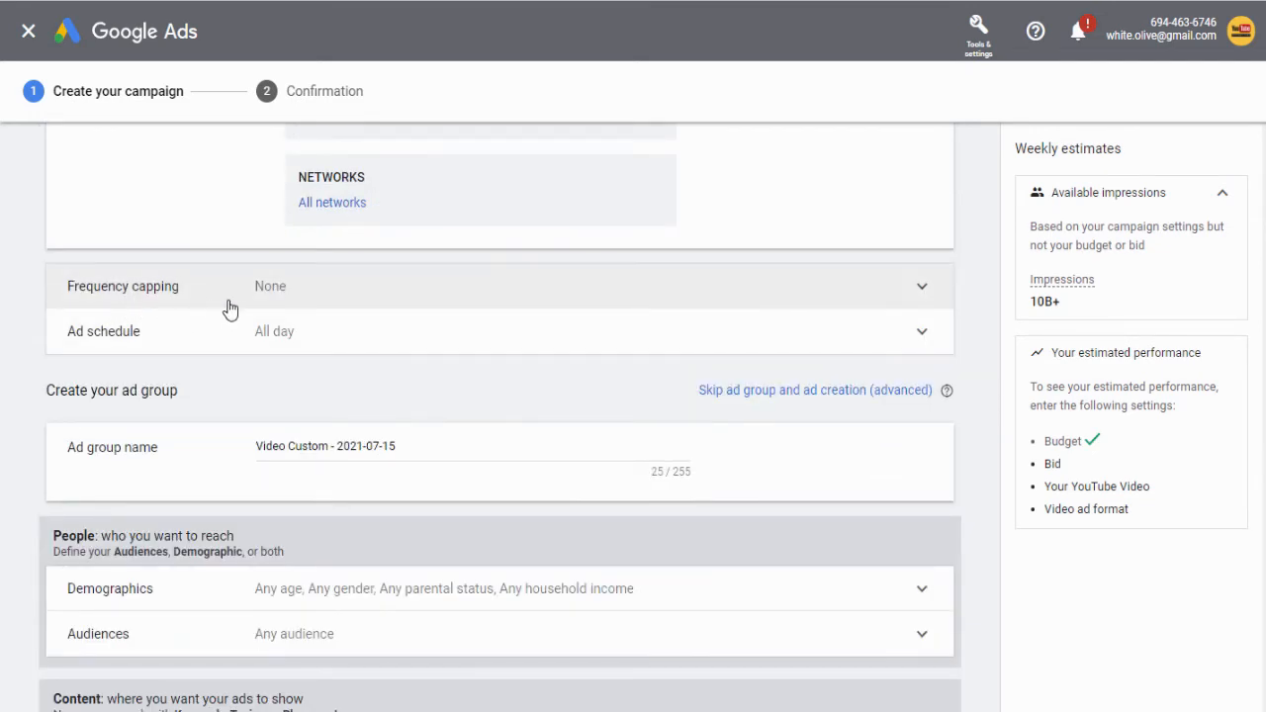
{"action": "left_click", "coordinate": [357, 305]}
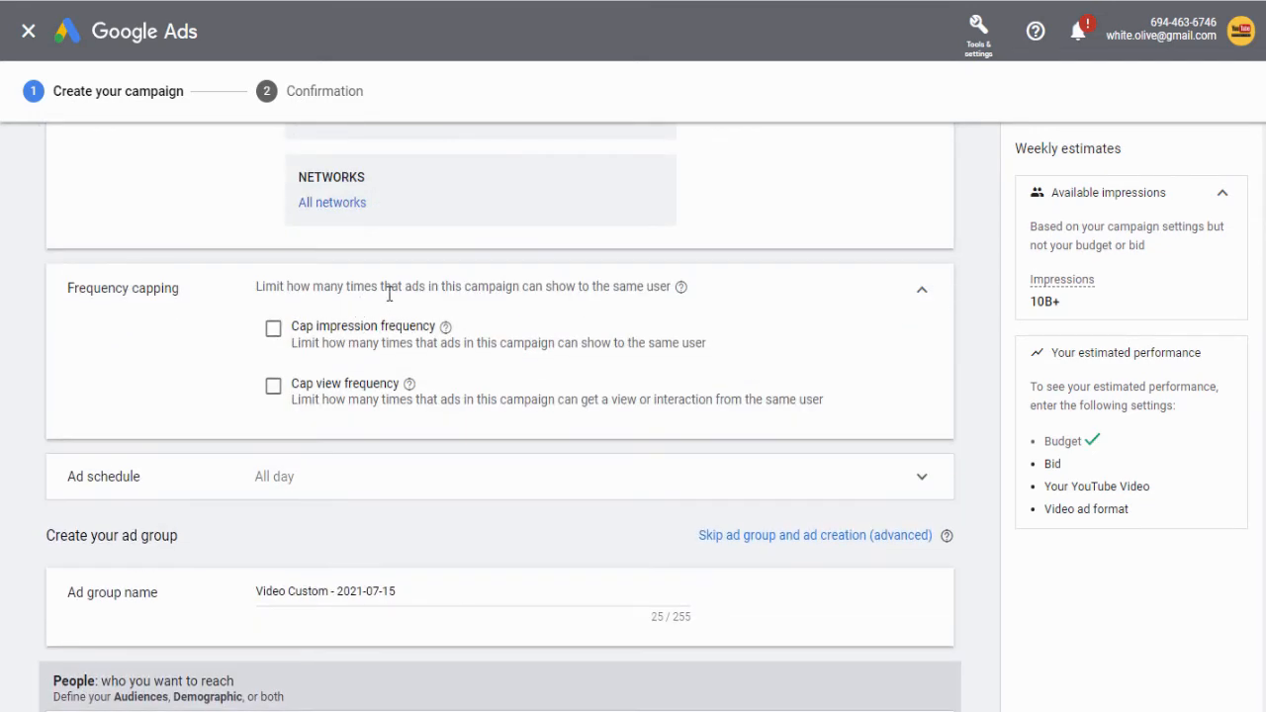
{"action": "left_click", "coordinate": [274, 330]}
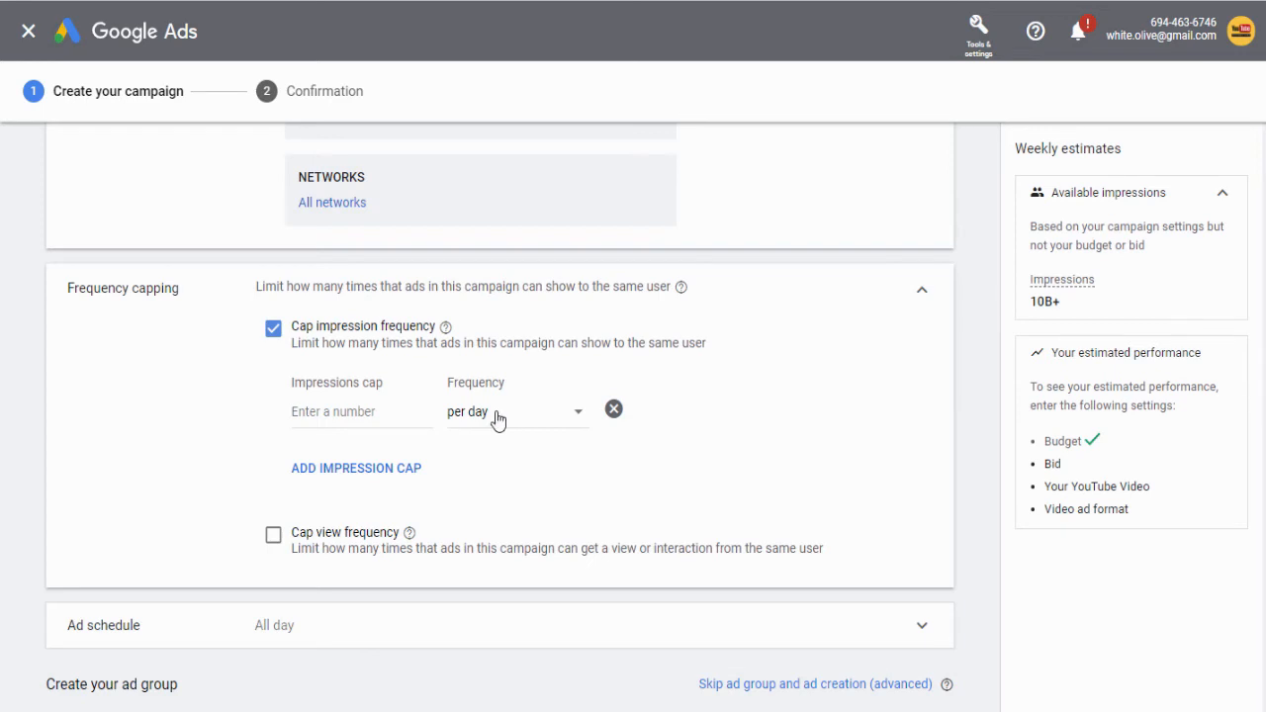
{"action": "left_click", "coordinate": [403, 410]}
{"action": "type", "text": "1"}
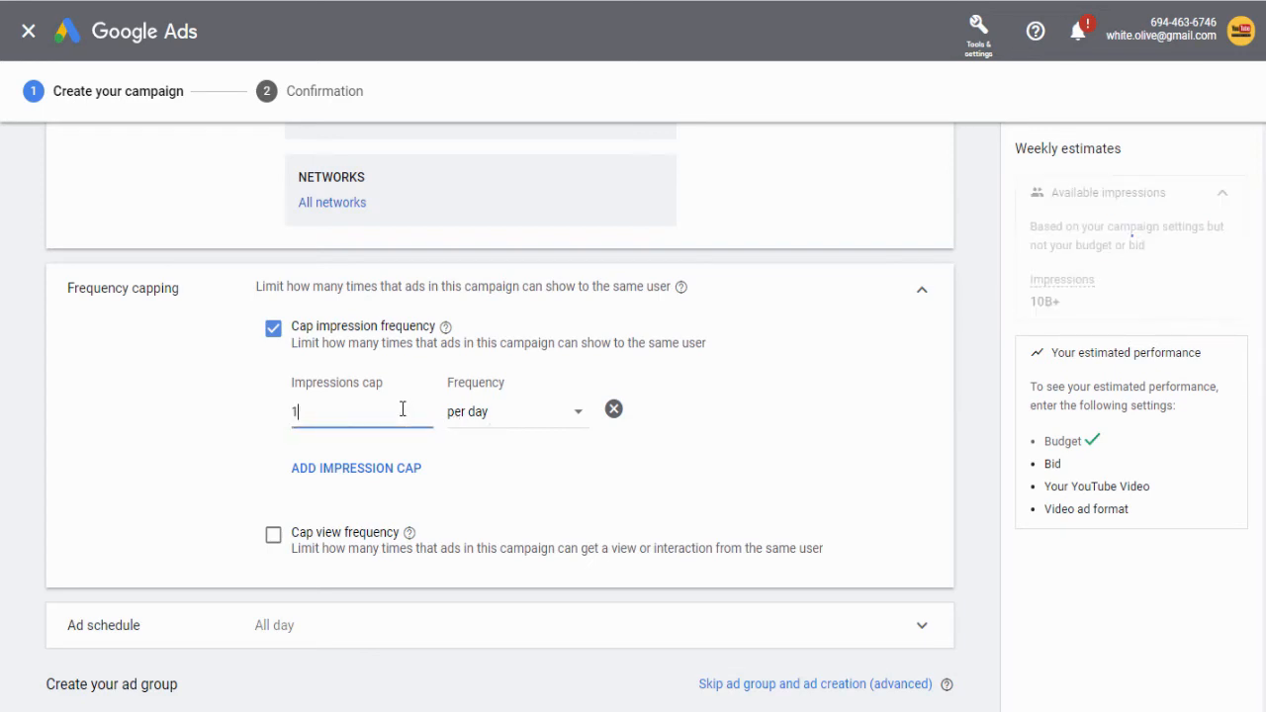
{"action": "left_click", "coordinate": [587, 427]}
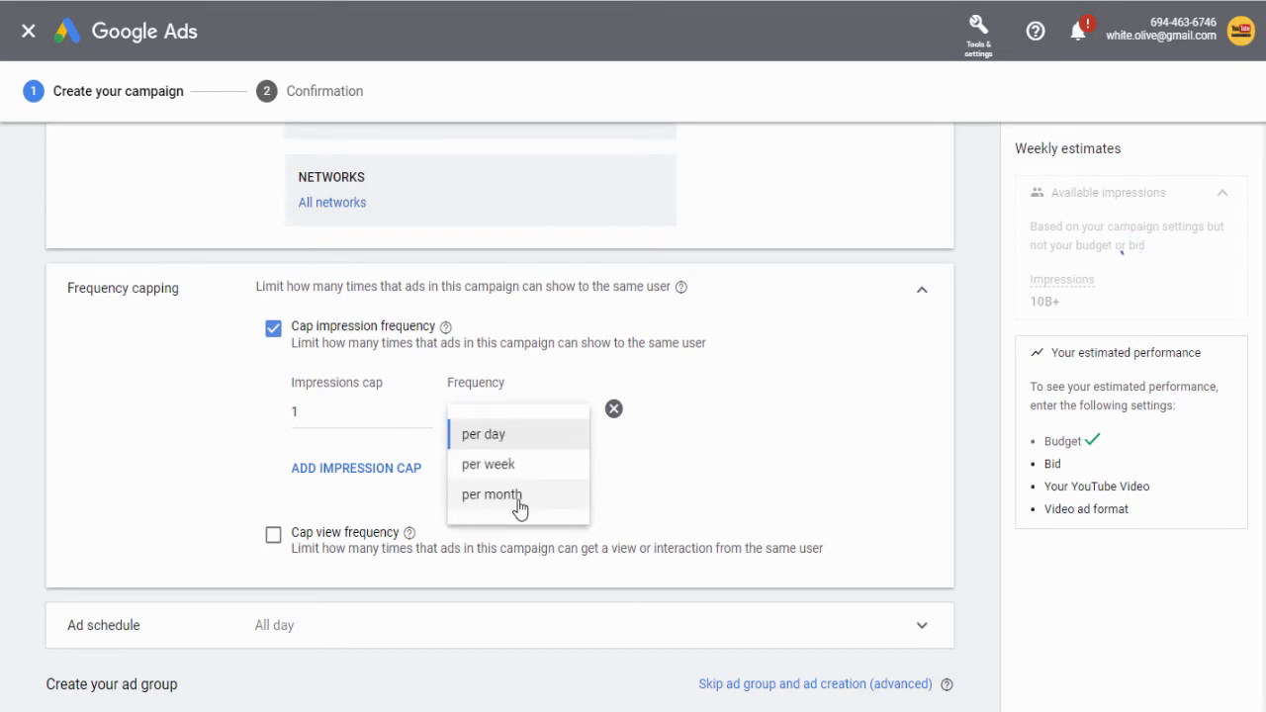
{"action": "left_click", "coordinate": [522, 507]}
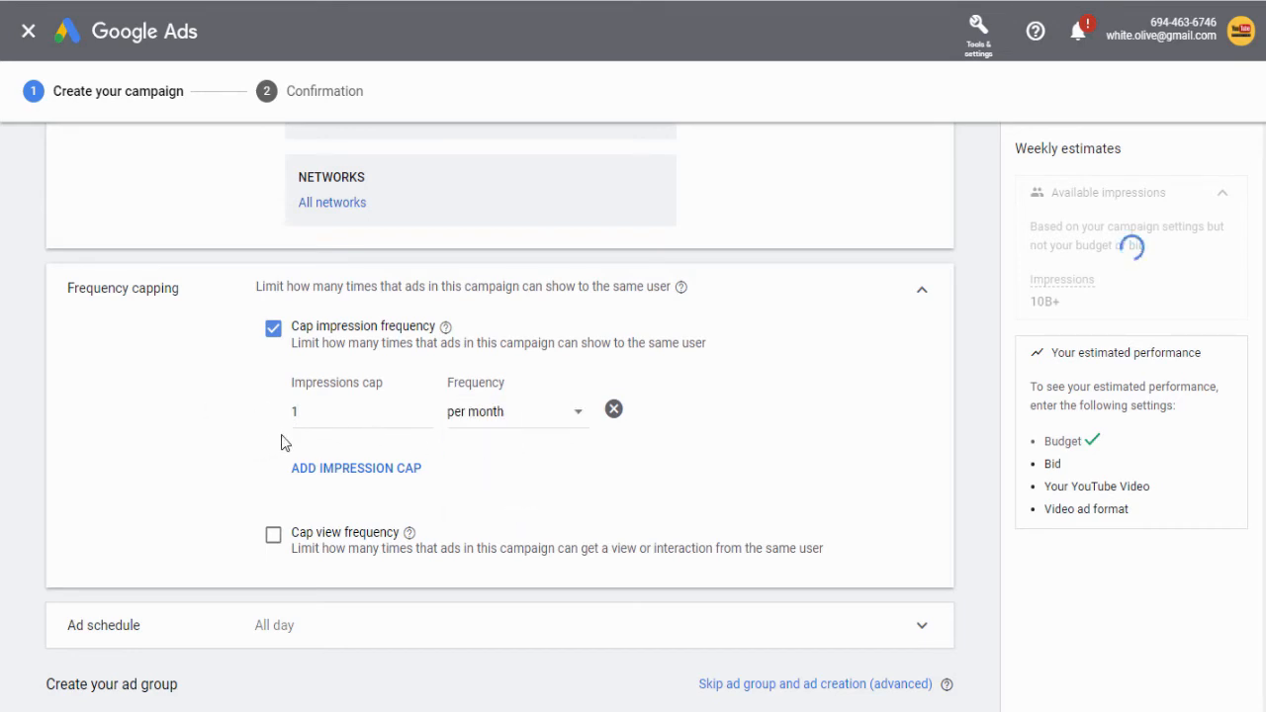
{"action": "left_click", "coordinate": [923, 291]}
Step: Name the ad group SSL Certificate Setup In Website
{"action": "scroll", "coordinate": [928, 302], "scroll_direction": "down", "scroll_amount": 1}
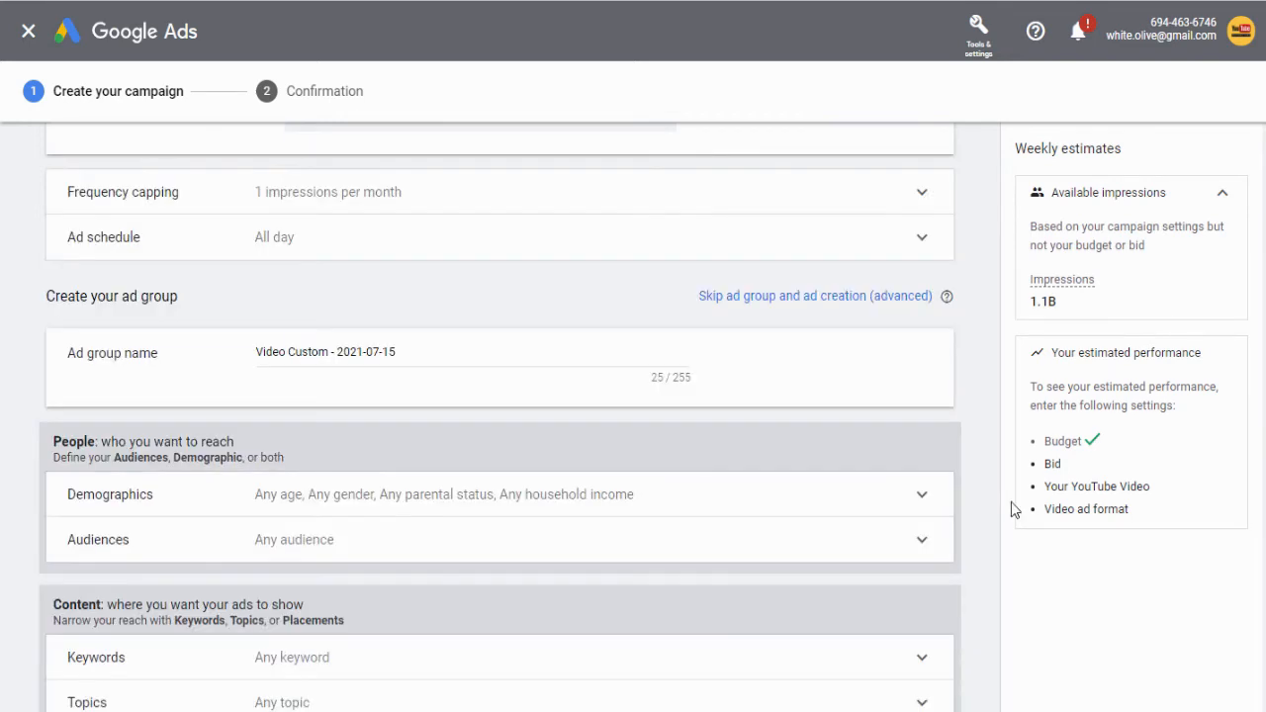
{"action": "triple_click", "coordinate": [306, 356]}
{"action": "type", "text": "SSL C"}
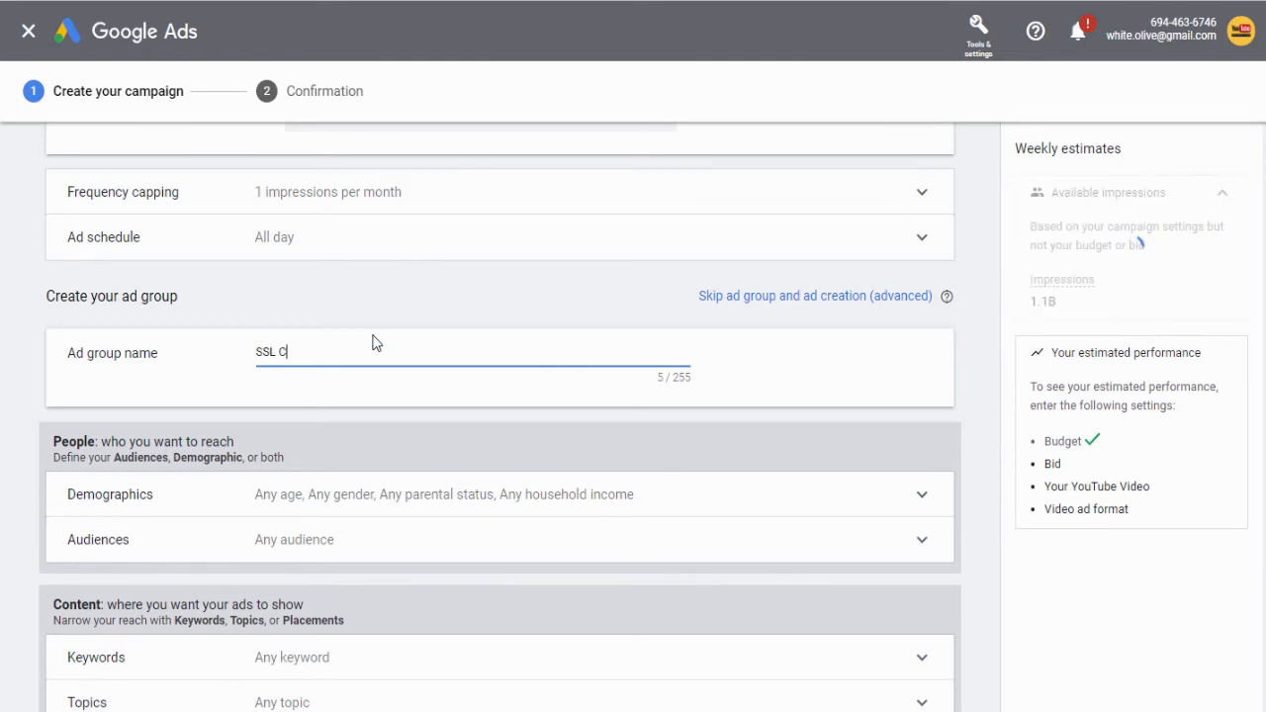
{"action": "type", "text": "ertificate Setup In "}
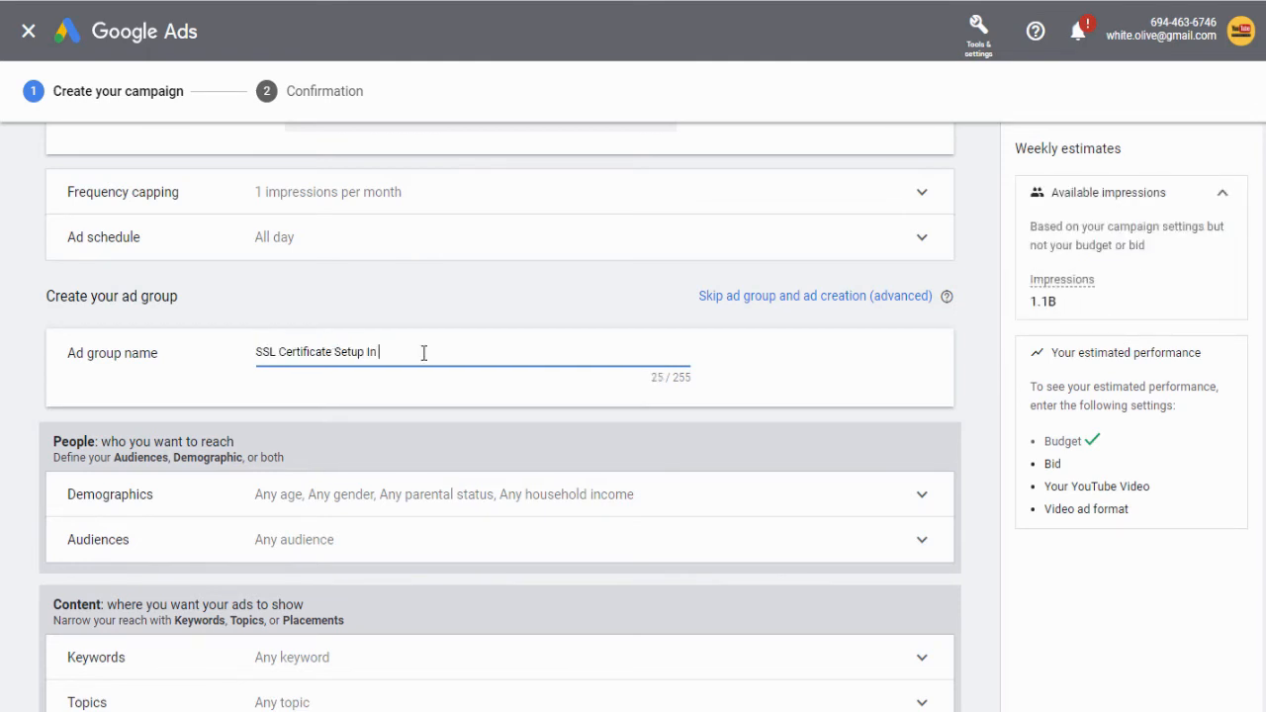
{"action": "type", "text": "Website"}
{"action": "left_click", "coordinate": [775, 397]}
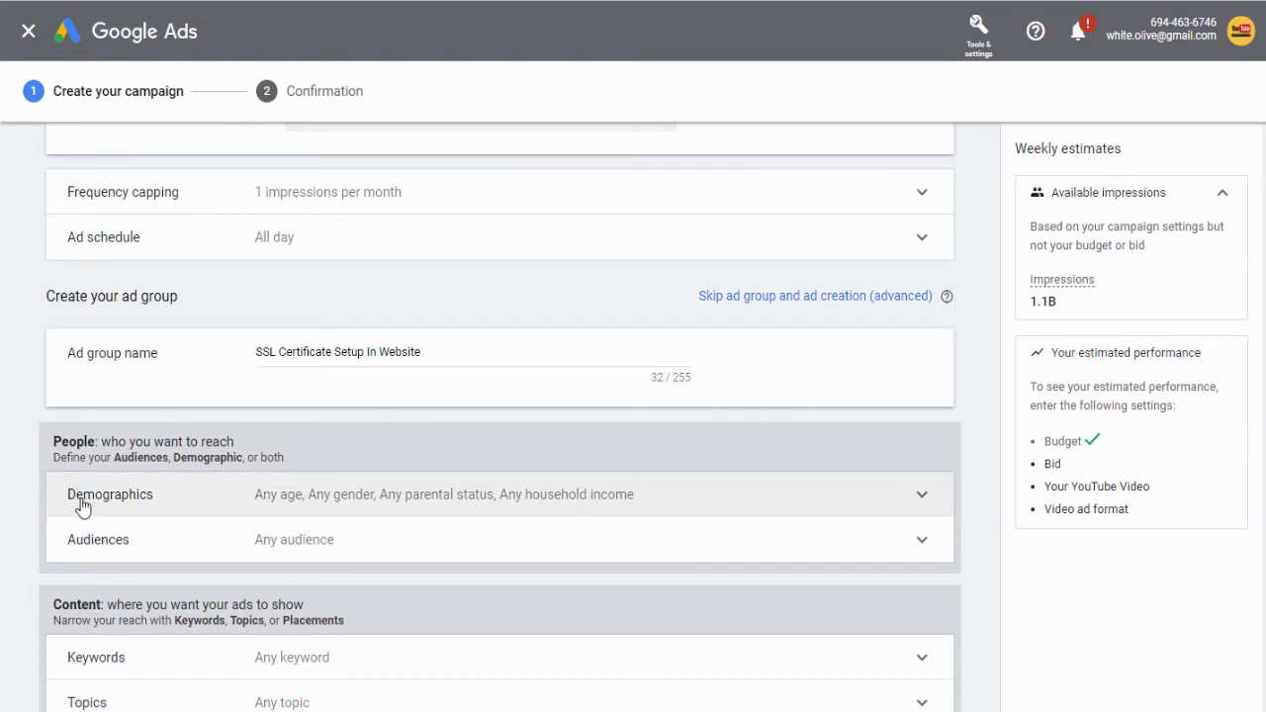
Step: Limit the demographic targeting to female and male viewers aged 25 - 34 and 35 - 44, excluding unknown gender and age
{"action": "left_click", "coordinate": [271, 508]}
{"action": "scroll", "coordinate": [271, 509], "scroll_direction": "down", "scroll_amount": 3}
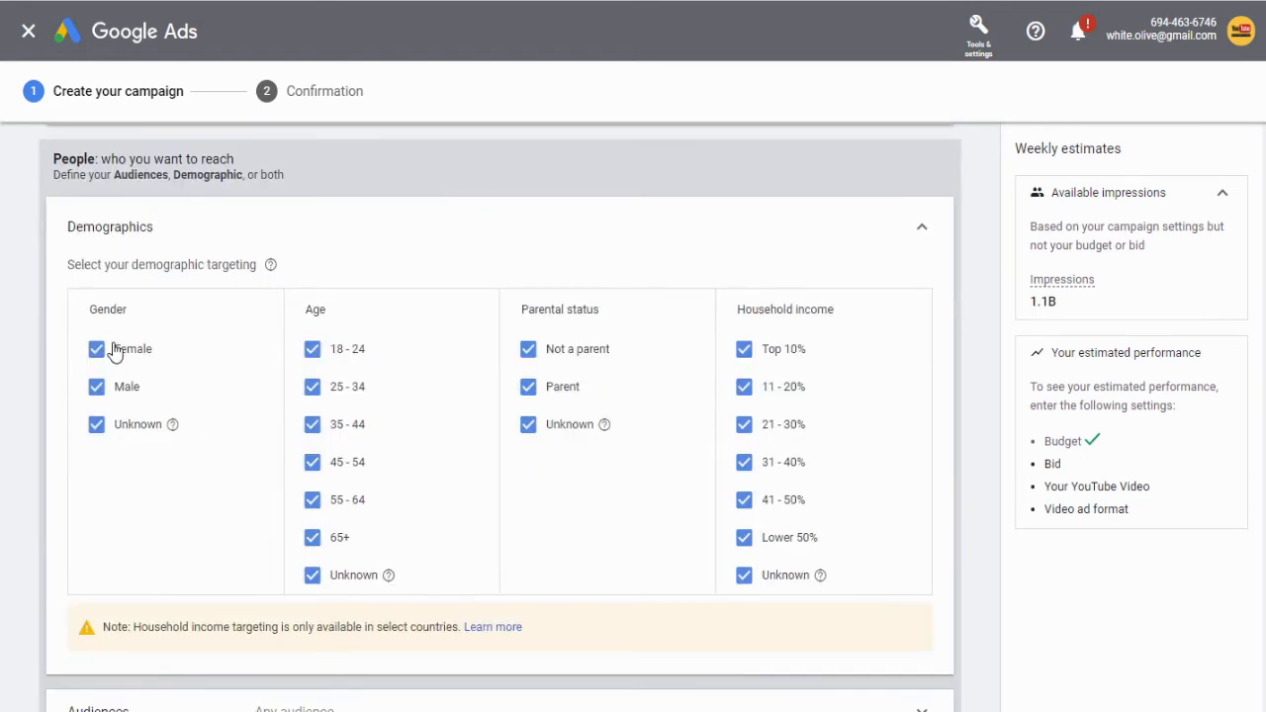
{"action": "left_click", "coordinate": [96, 424]}
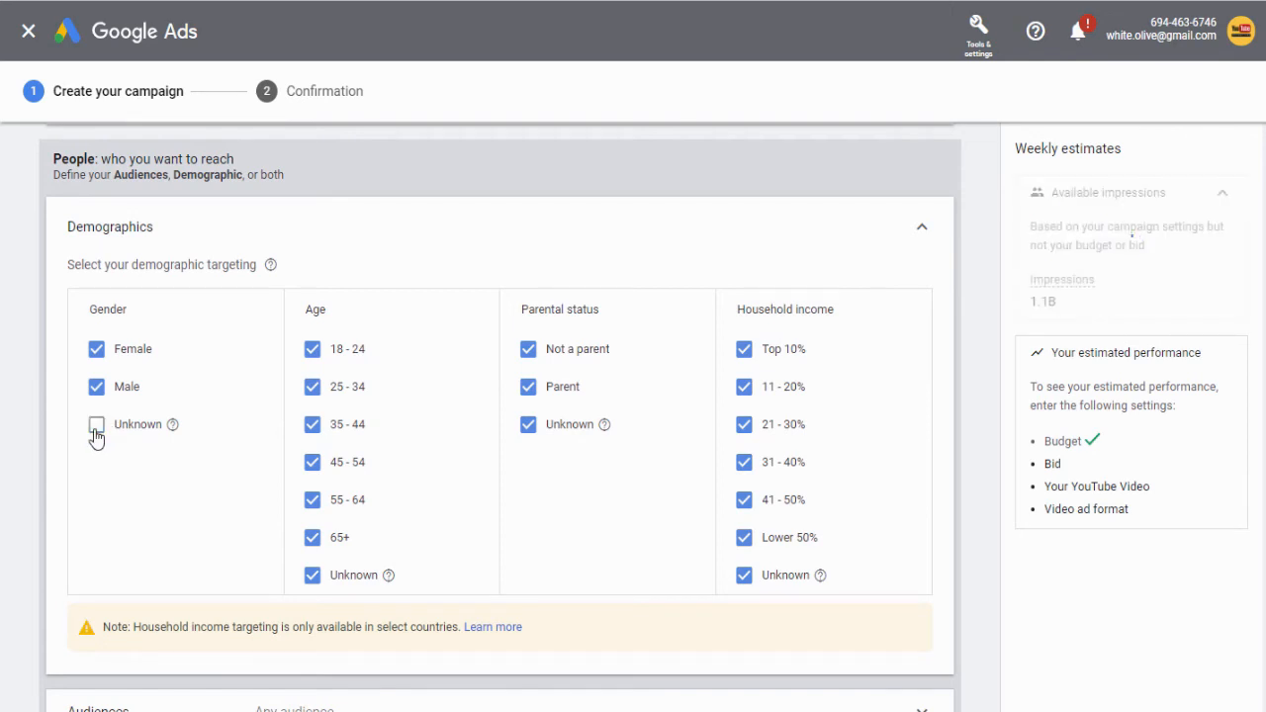
{"action": "left_click", "coordinate": [312, 351]}
{"action": "left_click", "coordinate": [313, 499]}
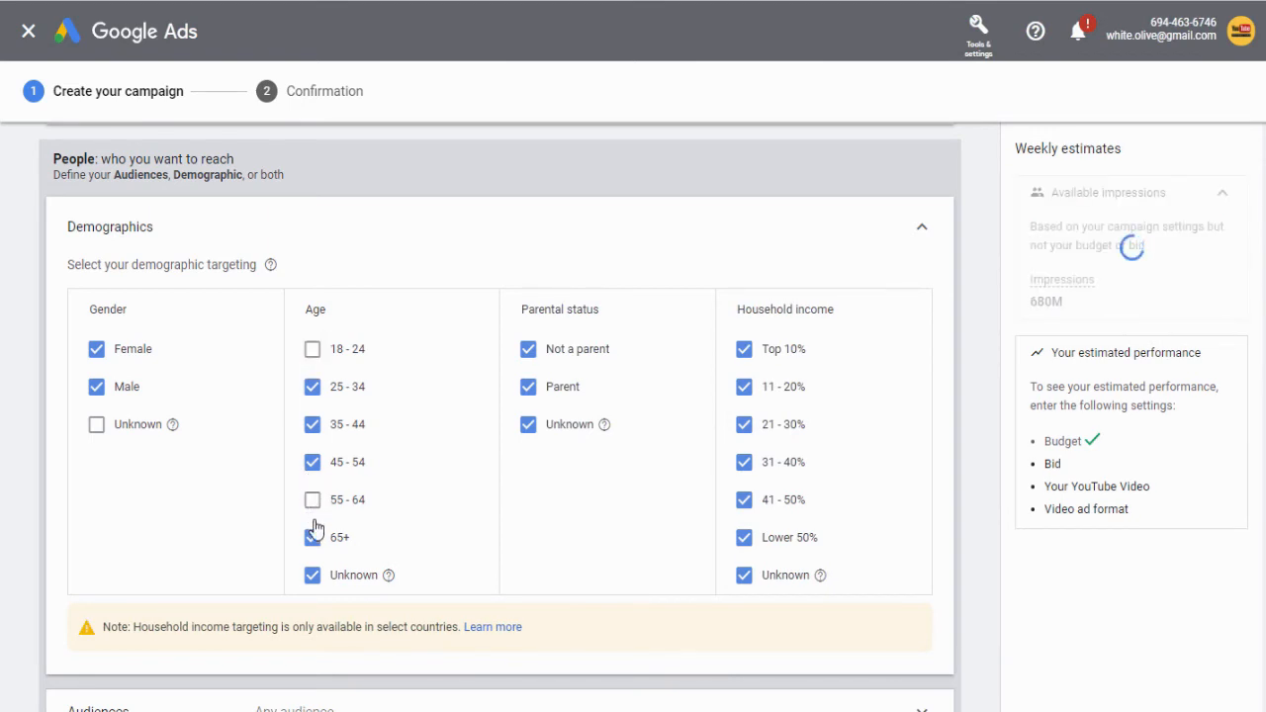
{"action": "left_click", "coordinate": [313, 539]}
{"action": "left_click", "coordinate": [312, 577]}
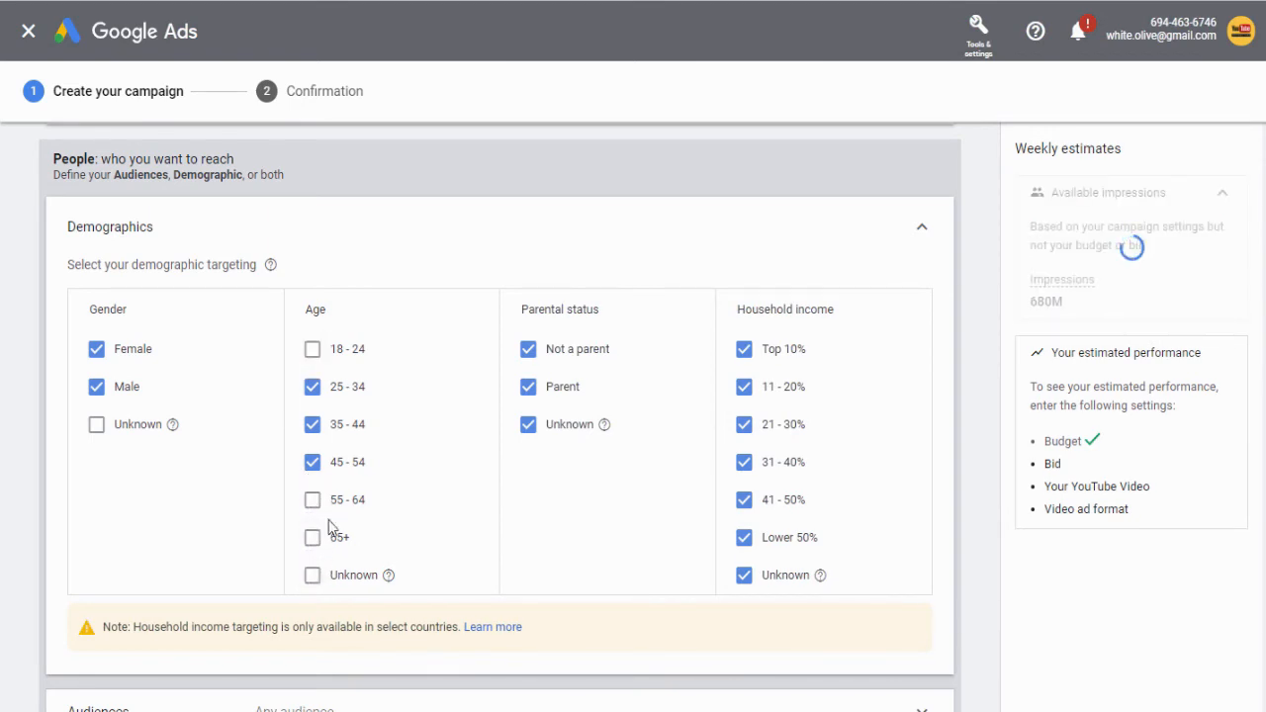
{"action": "left_click", "coordinate": [315, 467]}
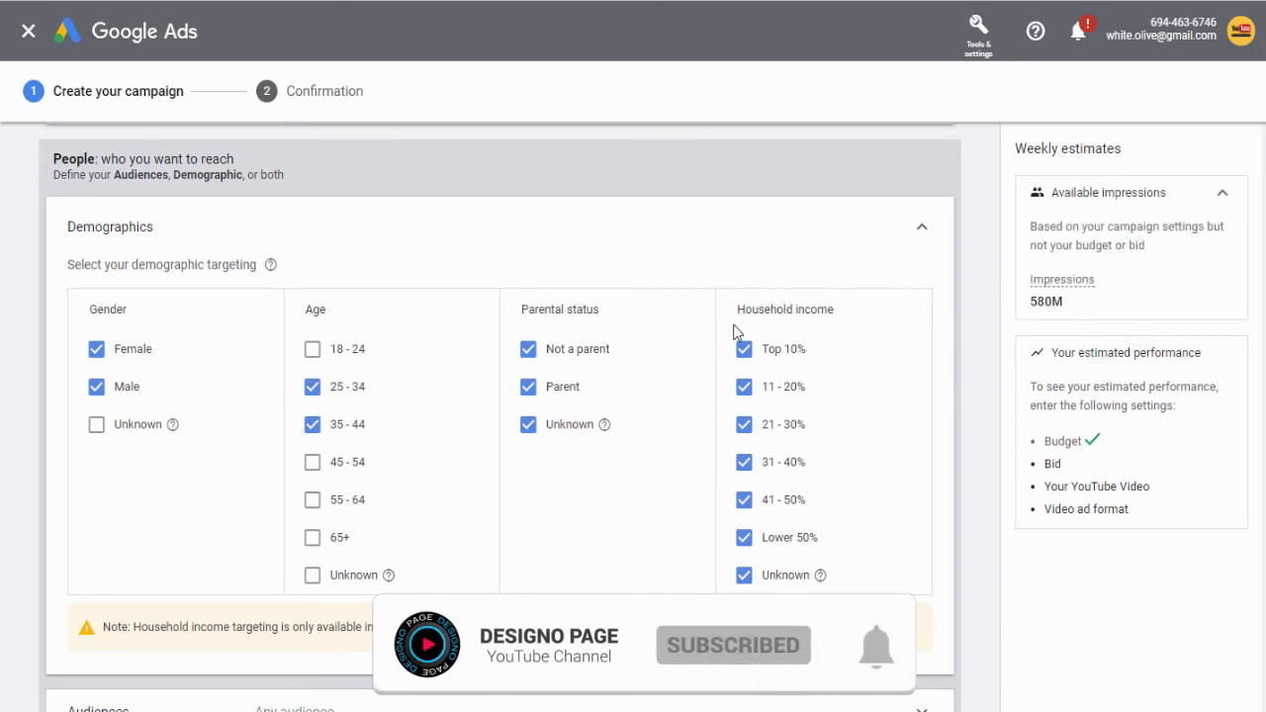
Step: Target the suggested audiences Social Media Enthusiasts and Convenience Store Shoppers
{"action": "scroll", "coordinate": [664, 346], "scroll_direction": "down", "scroll_amount": 2}
{"action": "scroll", "coordinate": [663, 346], "scroll_direction": "up", "scroll_amount": 2}
{"action": "scroll", "coordinate": [663, 346], "scroll_direction": "down", "scroll_amount": 3}
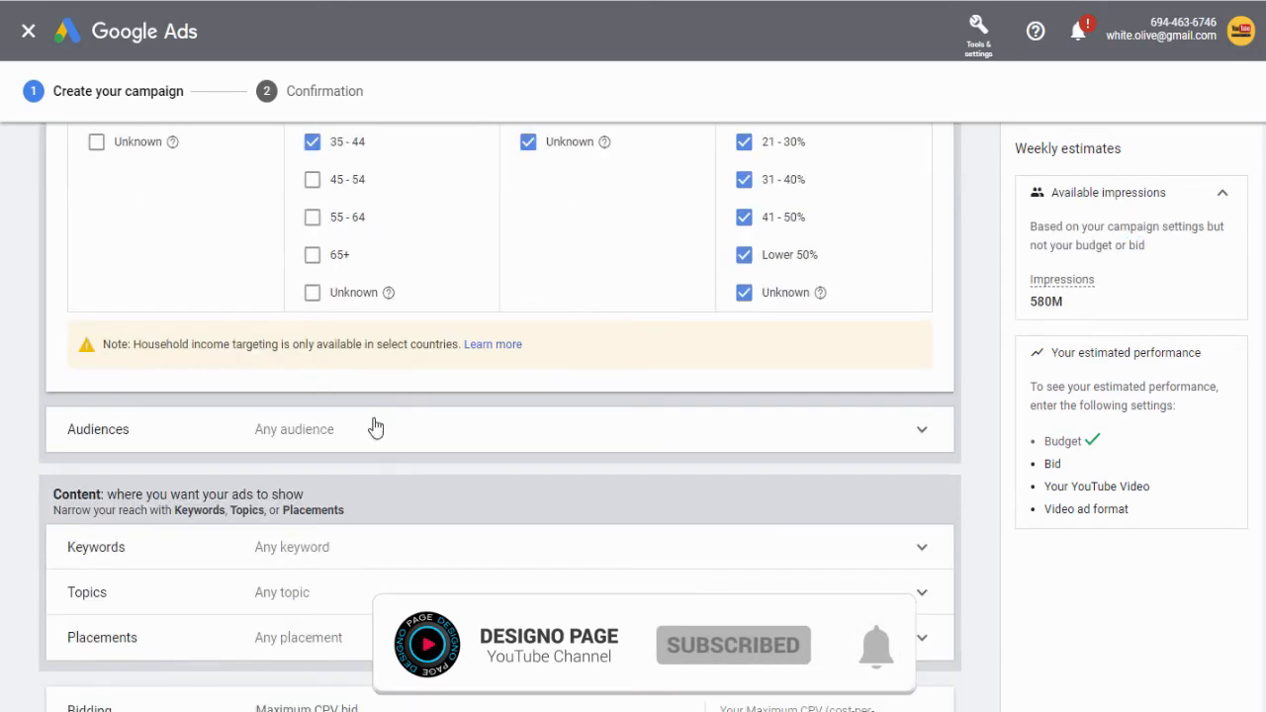
{"action": "left_click", "coordinate": [308, 437]}
{"action": "scroll", "coordinate": [307, 436], "scroll_direction": "down", "scroll_amount": 1}
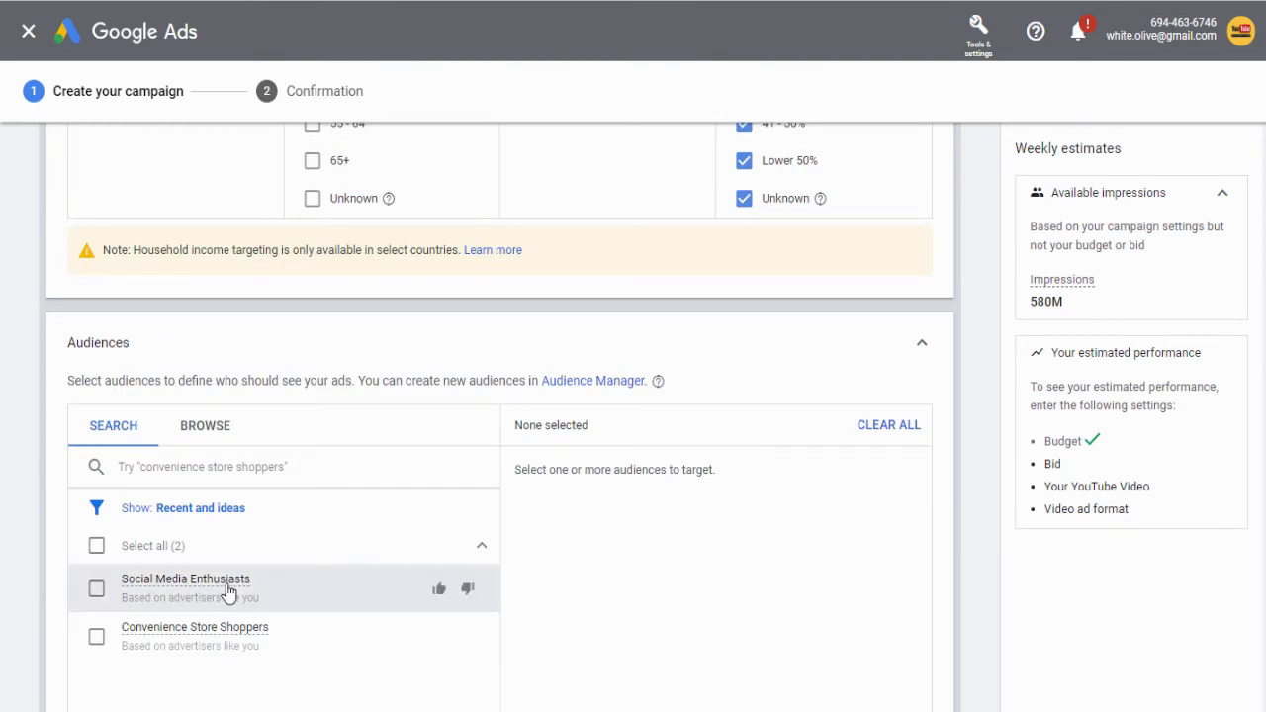
{"action": "left_click", "coordinate": [98, 591]}
{"action": "left_click", "coordinate": [96, 637]}
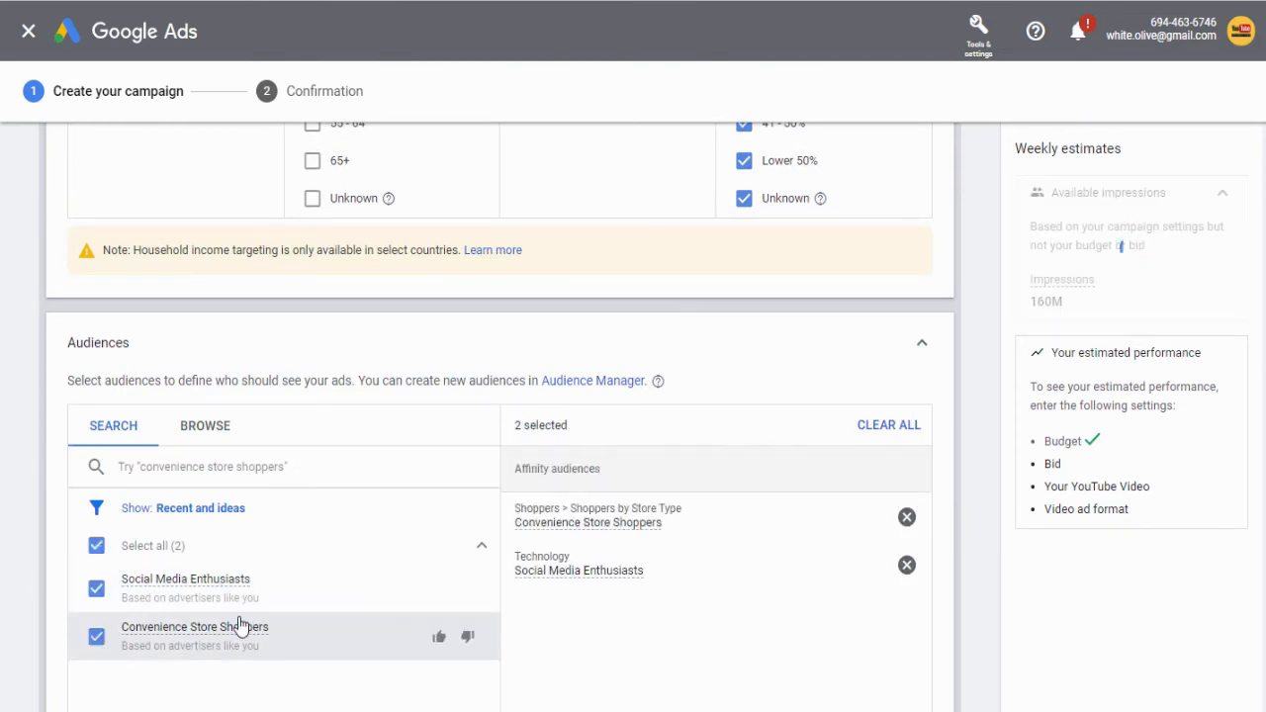
Step: Add the affinity audiences Lifestyles & Hobbies and Beauty & Wellness to the ad group's targeting
{"action": "left_click", "coordinate": [207, 426]}
{"action": "scroll", "coordinate": [169, 526], "scroll_direction": "down", "scroll_amount": 1}
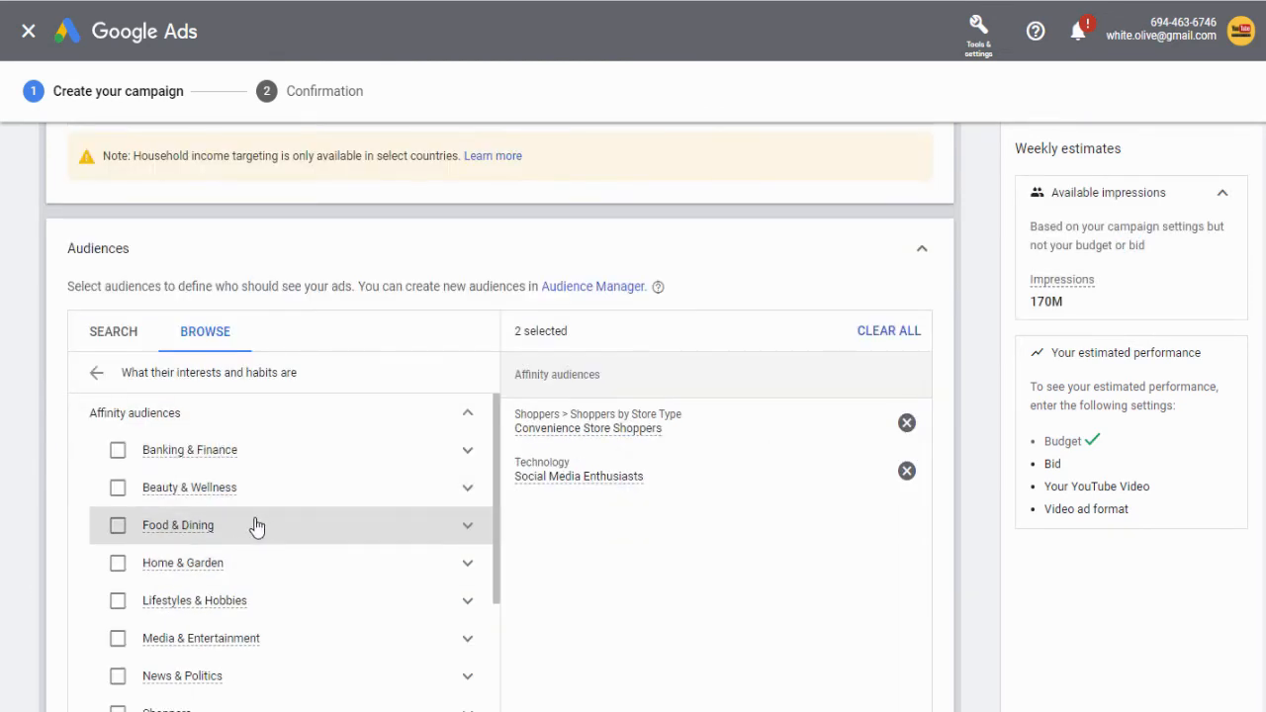
{"action": "scroll", "coordinate": [139, 509], "scroll_direction": "down", "scroll_amount": 1}
{"action": "left_click", "coordinate": [138, 509]}
{"action": "scroll", "coordinate": [135, 504], "scroll_direction": "up", "scroll_amount": 1}
{"action": "left_click", "coordinate": [135, 493]}
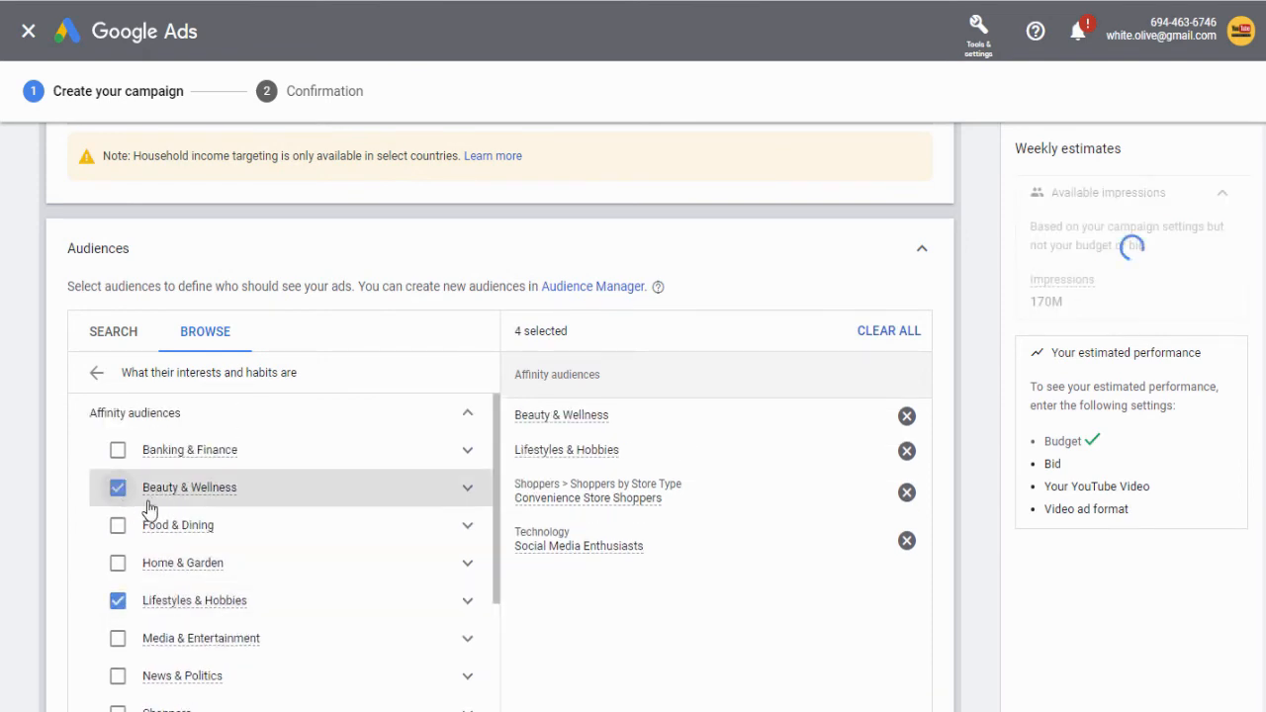
Step: Add the affinity audiences Media & Entertainment, Shoppers, Sports & Fitness, Technology and Travel
{"action": "scroll", "coordinate": [123, 534], "scroll_direction": "down", "scroll_amount": 1}
{"action": "left_click", "coordinate": [117, 544]}
{"action": "left_click", "coordinate": [118, 619]}
{"action": "left_click", "coordinate": [118, 657]}
{"action": "left_click", "coordinate": [118, 694]}
{"action": "scroll", "coordinate": [124, 673], "scroll_direction": "down", "scroll_amount": 1}
{"action": "left_click", "coordinate": [118, 652]}
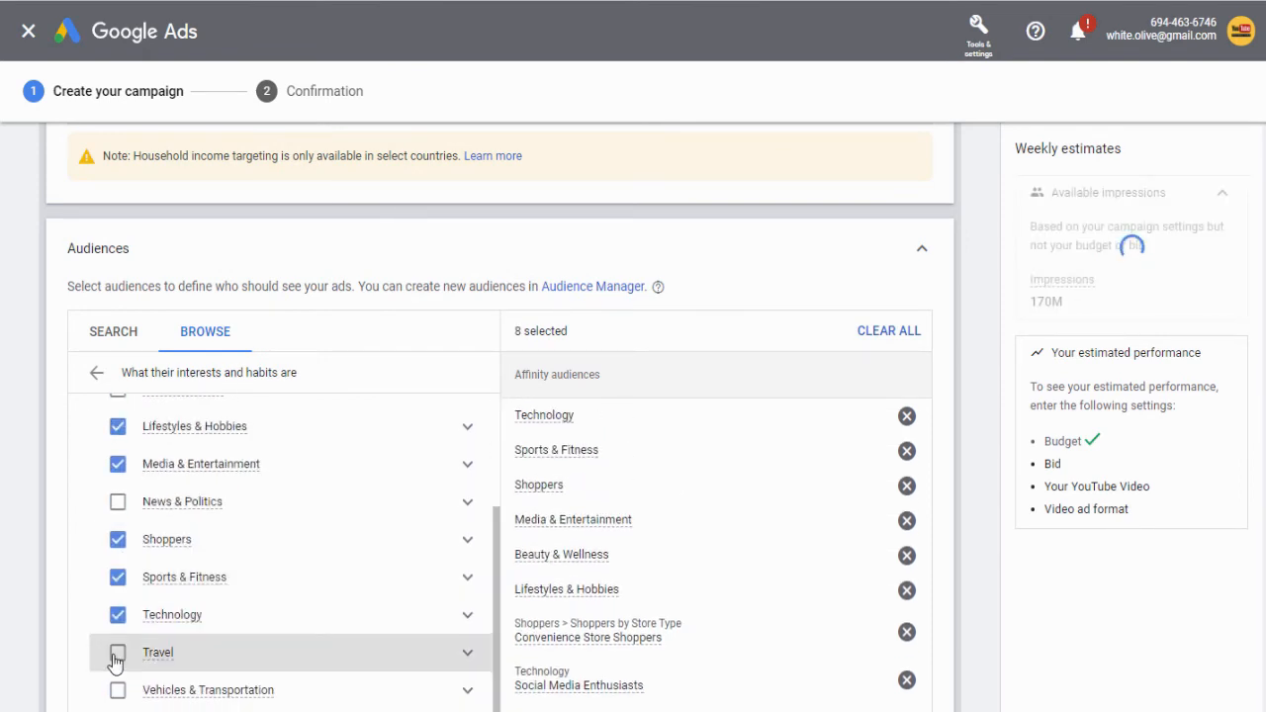
{"action": "scroll", "coordinate": [148, 633], "scroll_direction": "up", "scroll_amount": 1}
{"action": "left_click", "coordinate": [118, 469]}
Step: Set the maximum CPV bid to ₹0.15
{"action": "scroll", "coordinate": [636, 570], "scroll_direction": "down", "scroll_amount": 3}
{"action": "scroll", "coordinate": [653, 554], "scroll_direction": "down", "scroll_amount": 5}
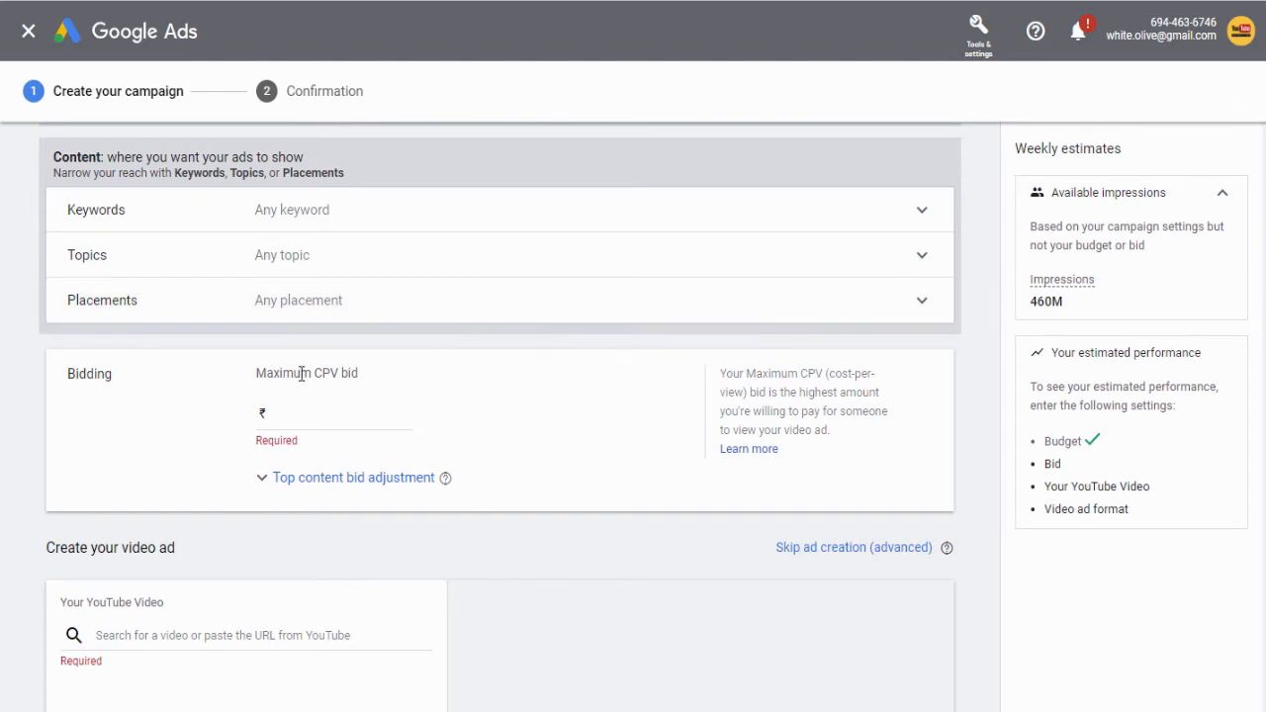
{"action": "left_click_drag", "start_coordinate": [315, 372], "coordinate": [341, 373]}
{"action": "left_click", "coordinate": [335, 397]}
{"action": "type", "text": "0.15"}
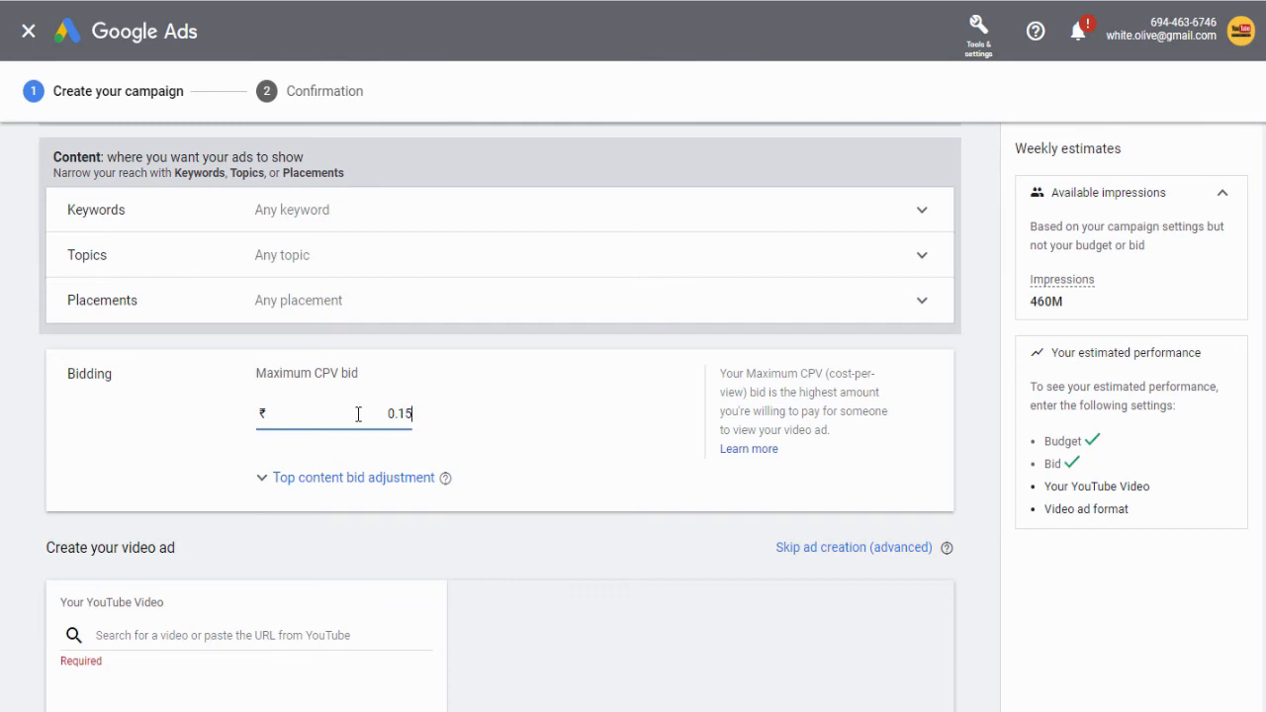
Step: Change the maximum CPV bid to ₹0.10
{"action": "left_click", "coordinate": [457, 440]}
{"action": "left_click_drag", "start_coordinate": [404, 411], "coordinate": [465, 418]}
{"action": "key", "text": "Tab"}
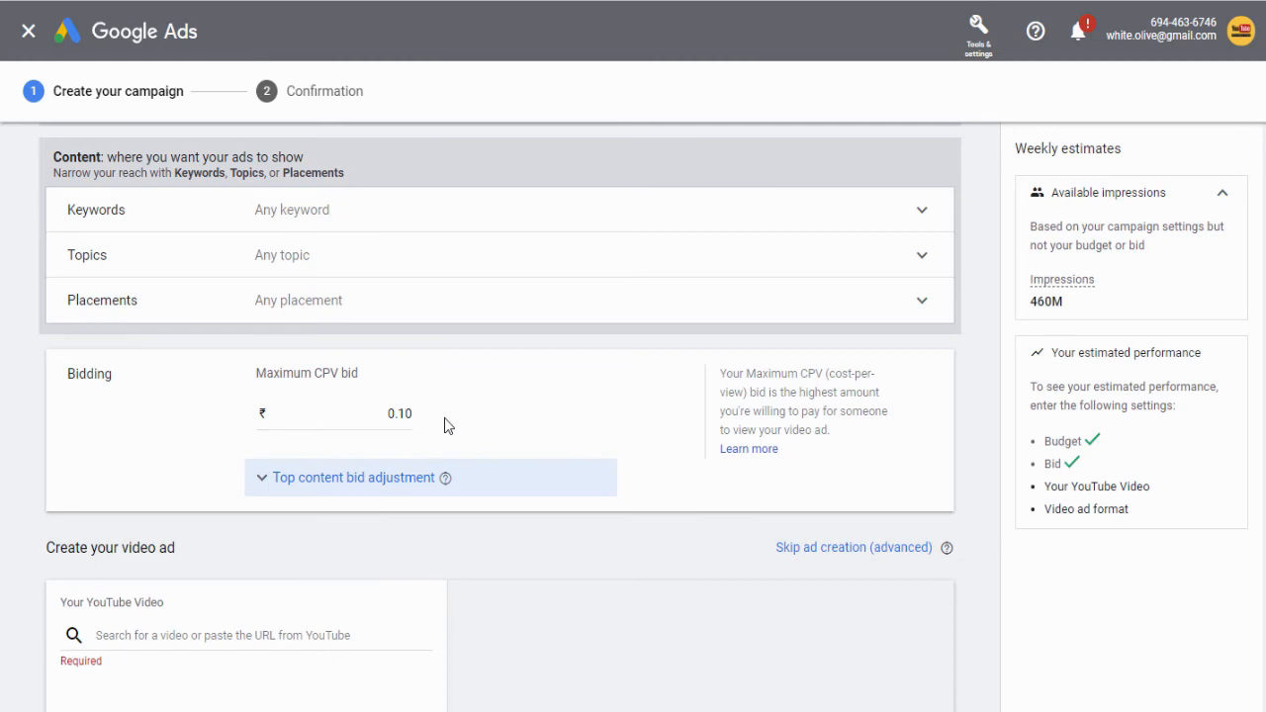
{"action": "left_click", "coordinate": [673, 445]}
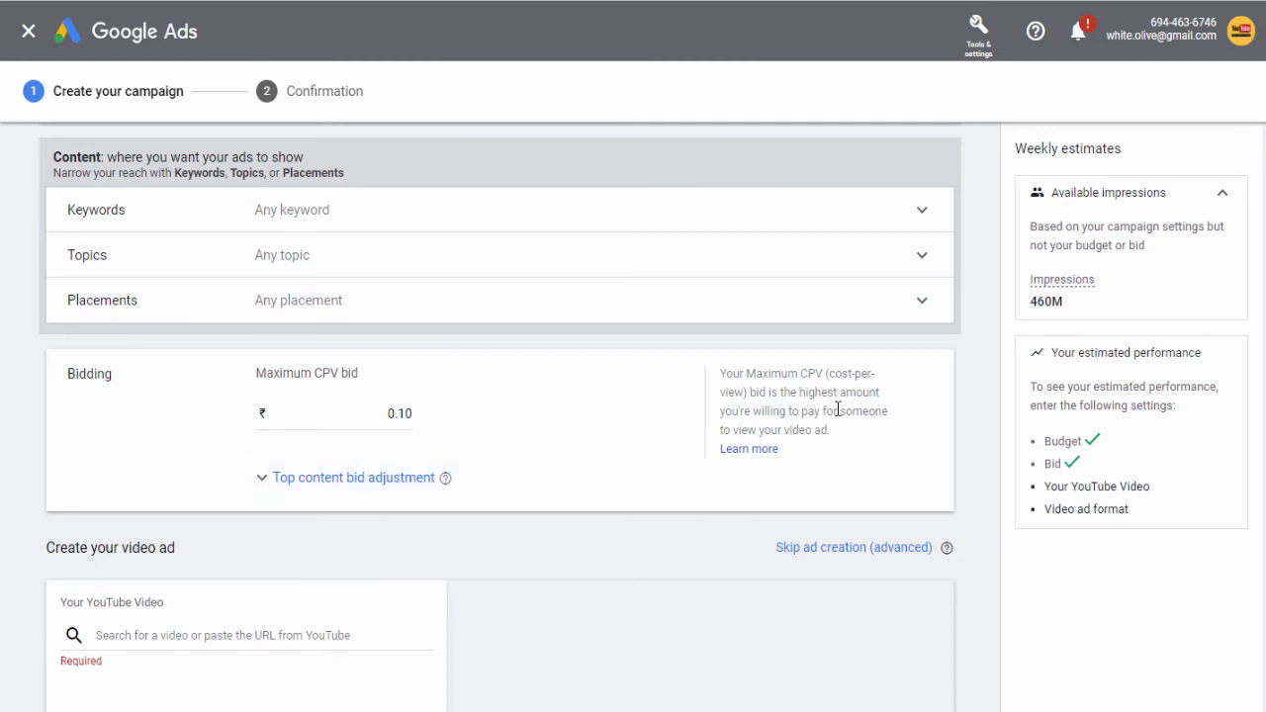
{"action": "left_click_drag", "start_coordinate": [830, 375], "coordinate": [749, 392]}
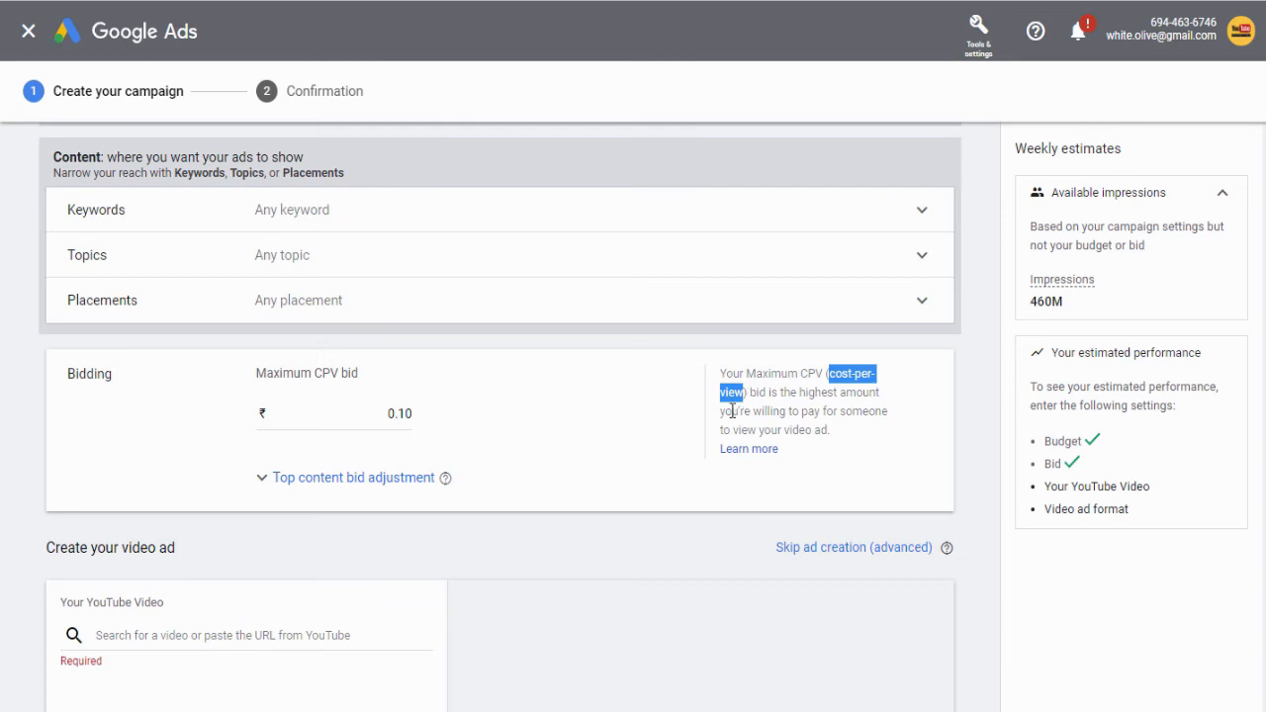
{"action": "left_click", "coordinate": [747, 489]}
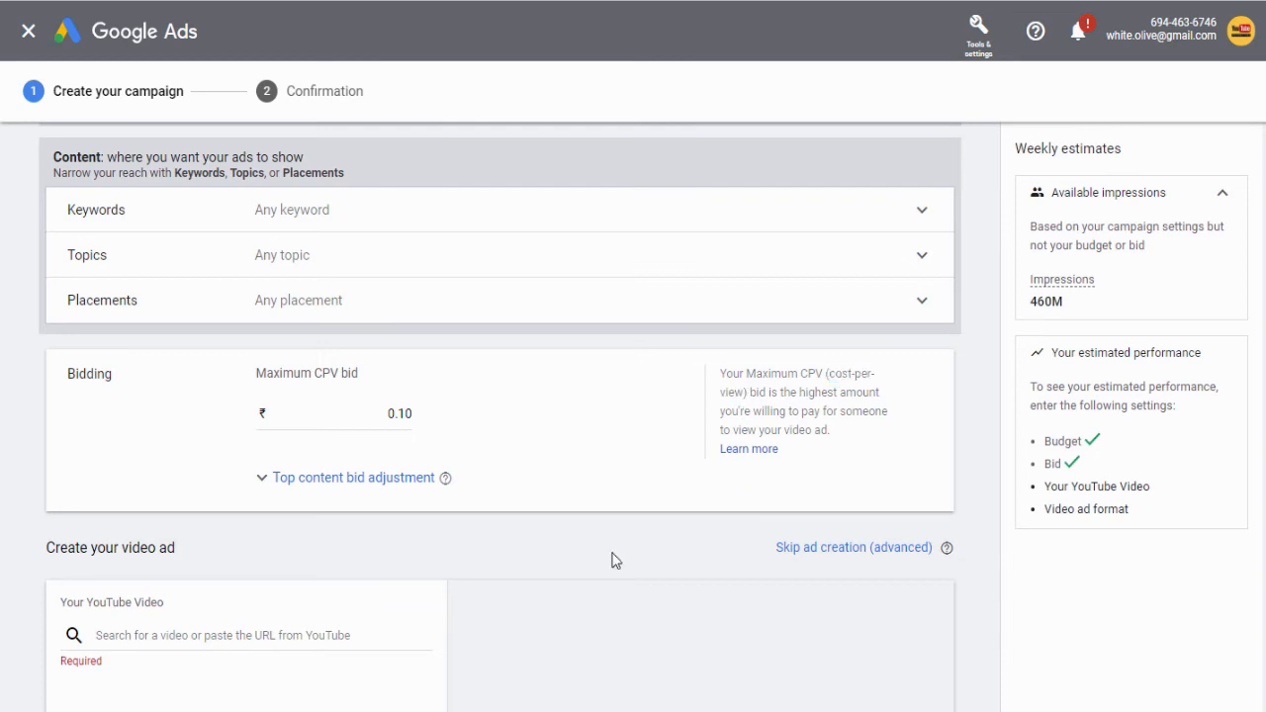
Step: Switch to YouTube Studio and copy the shareable link of the channel's 10 Jul 2021 free SSL certificate video
{"action": "scroll", "coordinate": [614, 559], "scroll_direction": "down", "scroll_amount": 2}
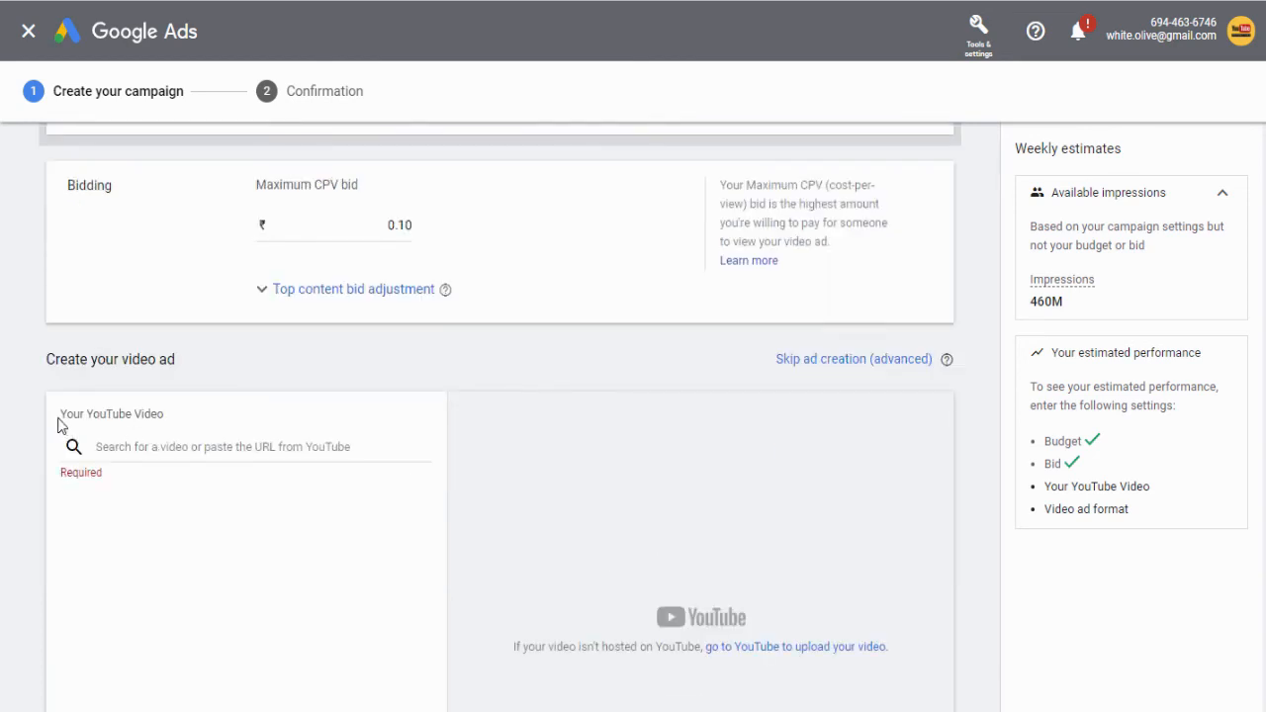
{"action": "left_click_drag", "start_coordinate": [65, 413], "coordinate": [163, 414]}
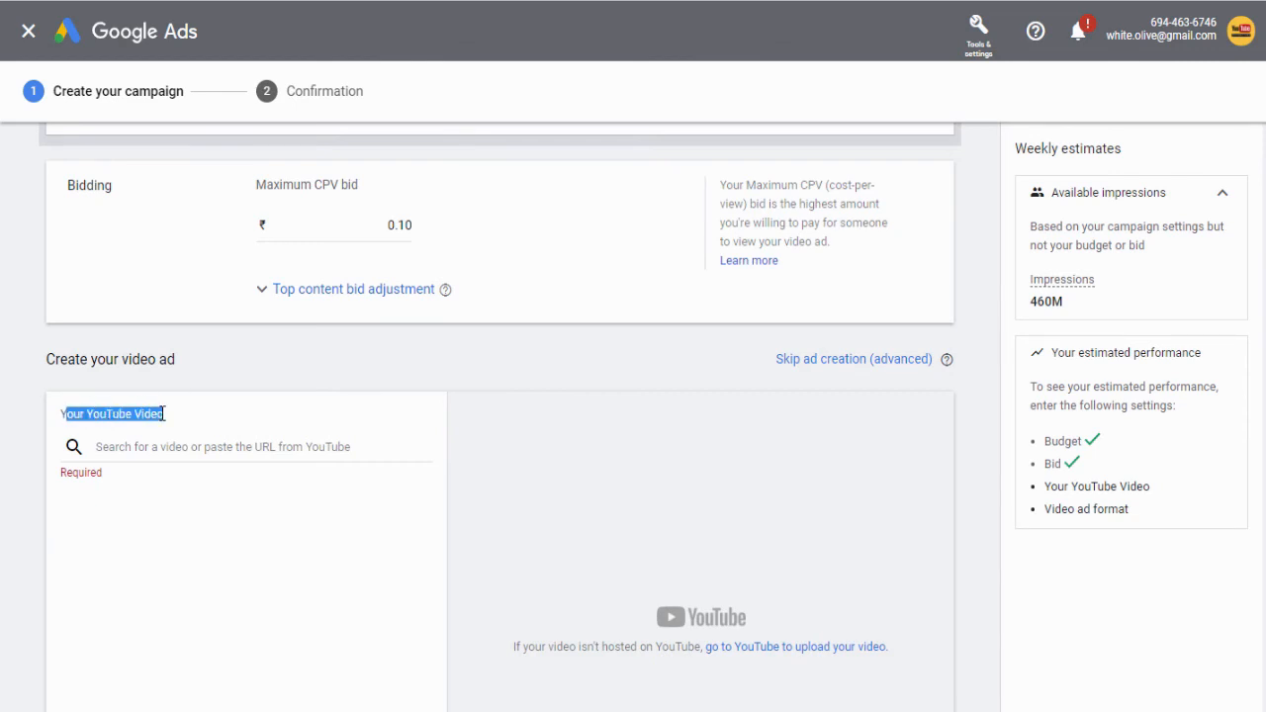
{"action": "left_click", "coordinate": [116, 425]}
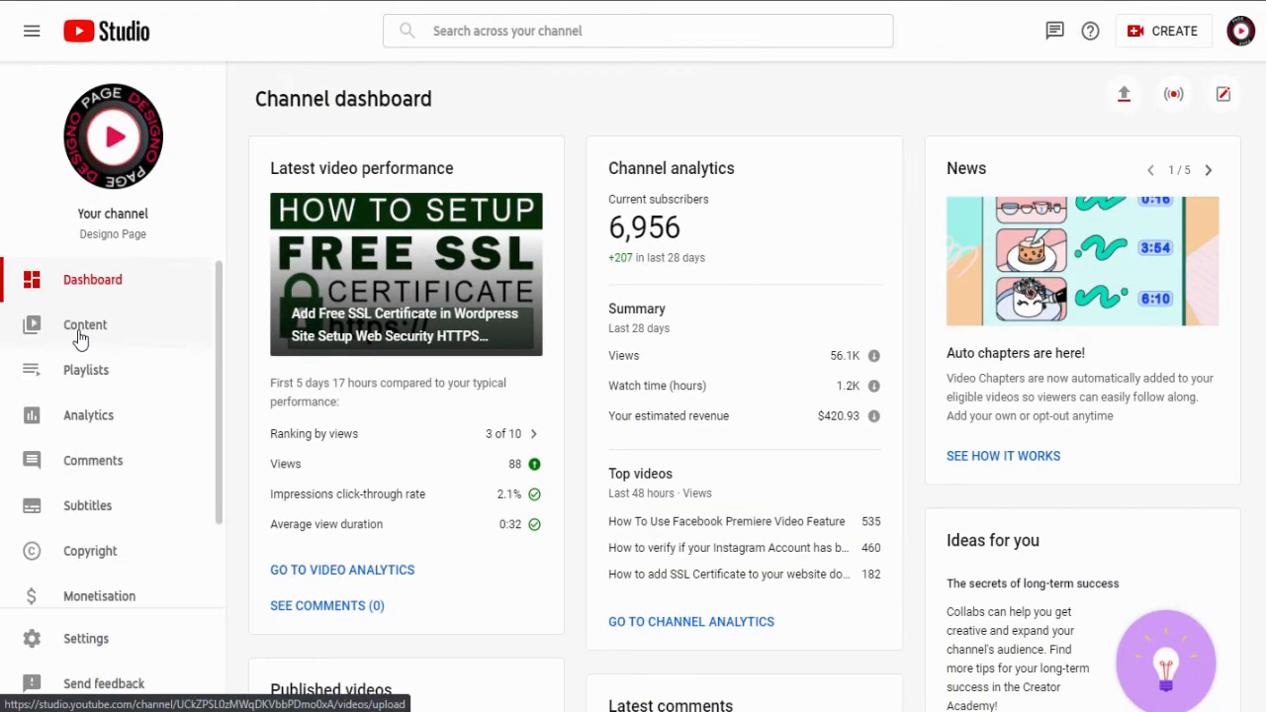
{"action": "left_click", "coordinate": [79, 327]}
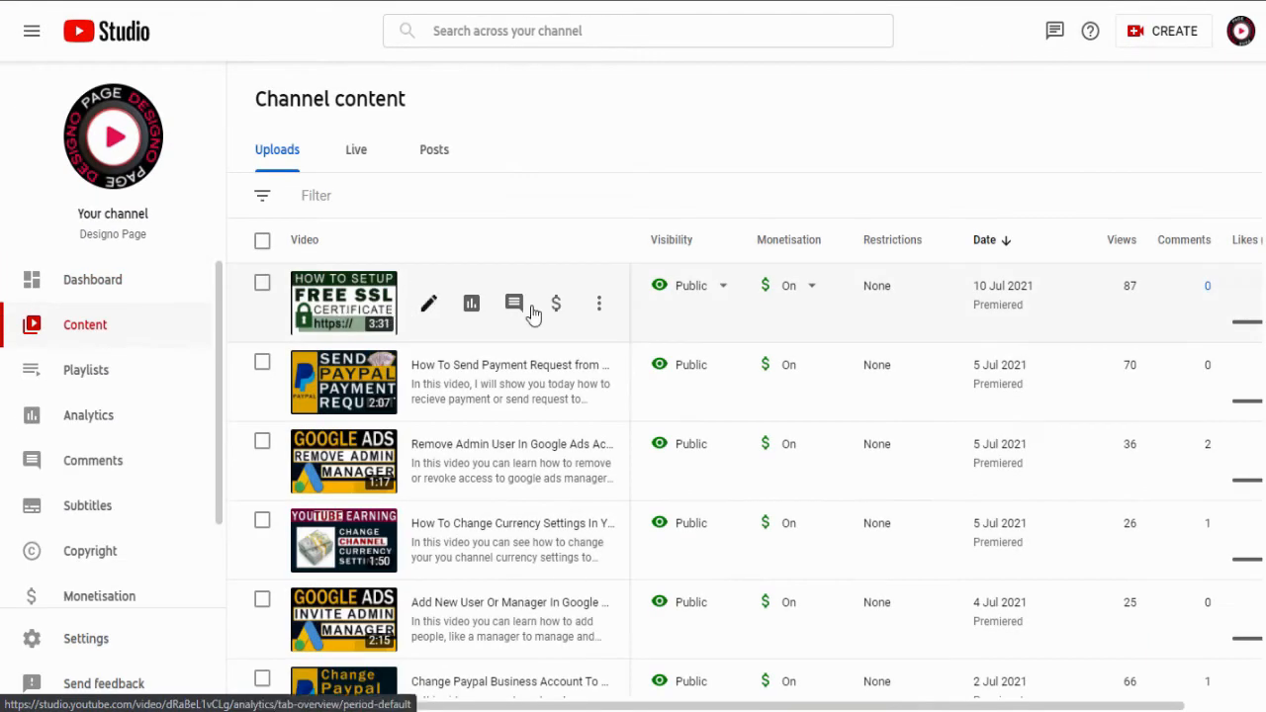
{"action": "left_click", "coordinate": [598, 303]}
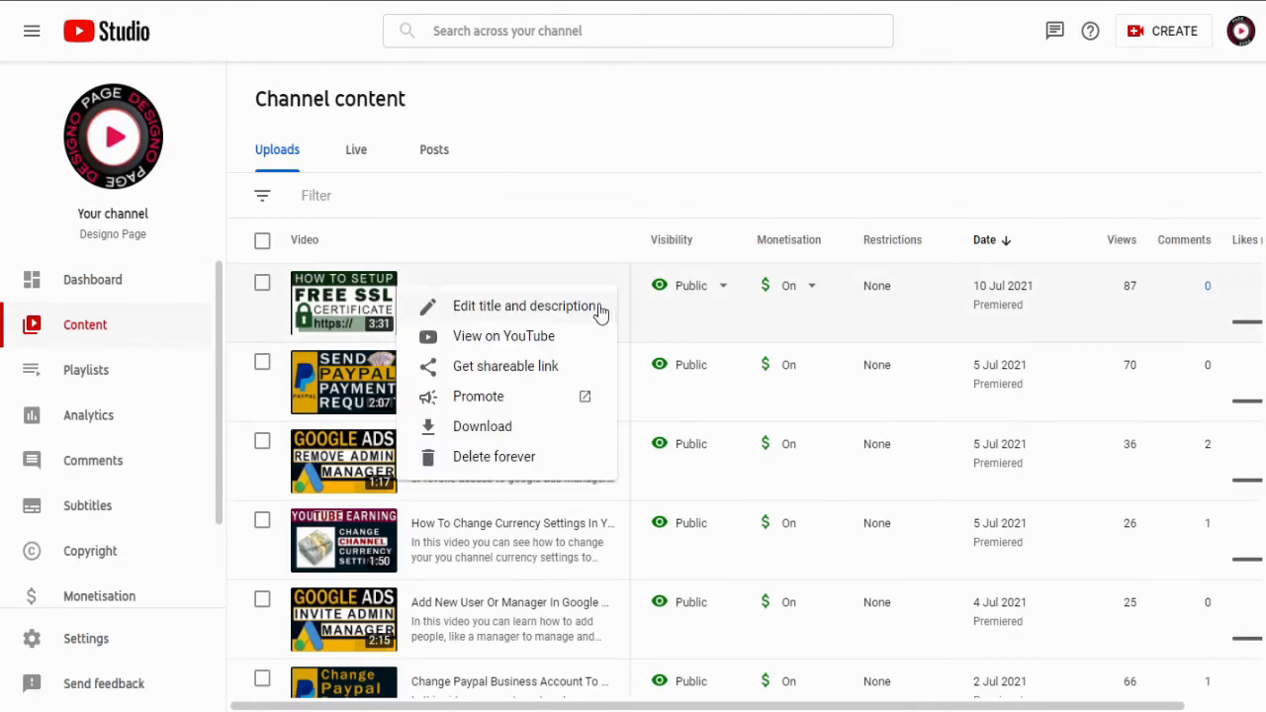
{"action": "left_click", "coordinate": [512, 367]}
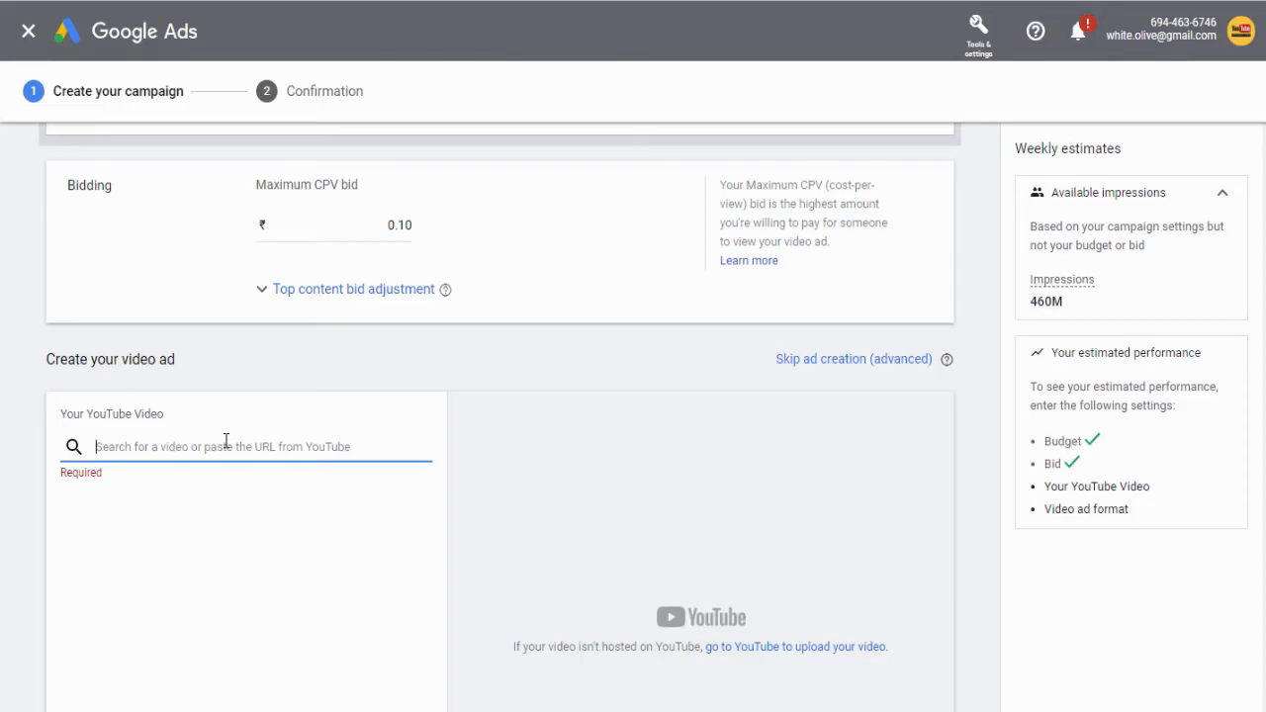
Step: Back in Google Ads, add the copied link as the ad's YouTube video and choose the Video discovery ad format
{"action": "key", "text": "ctrl+v"}
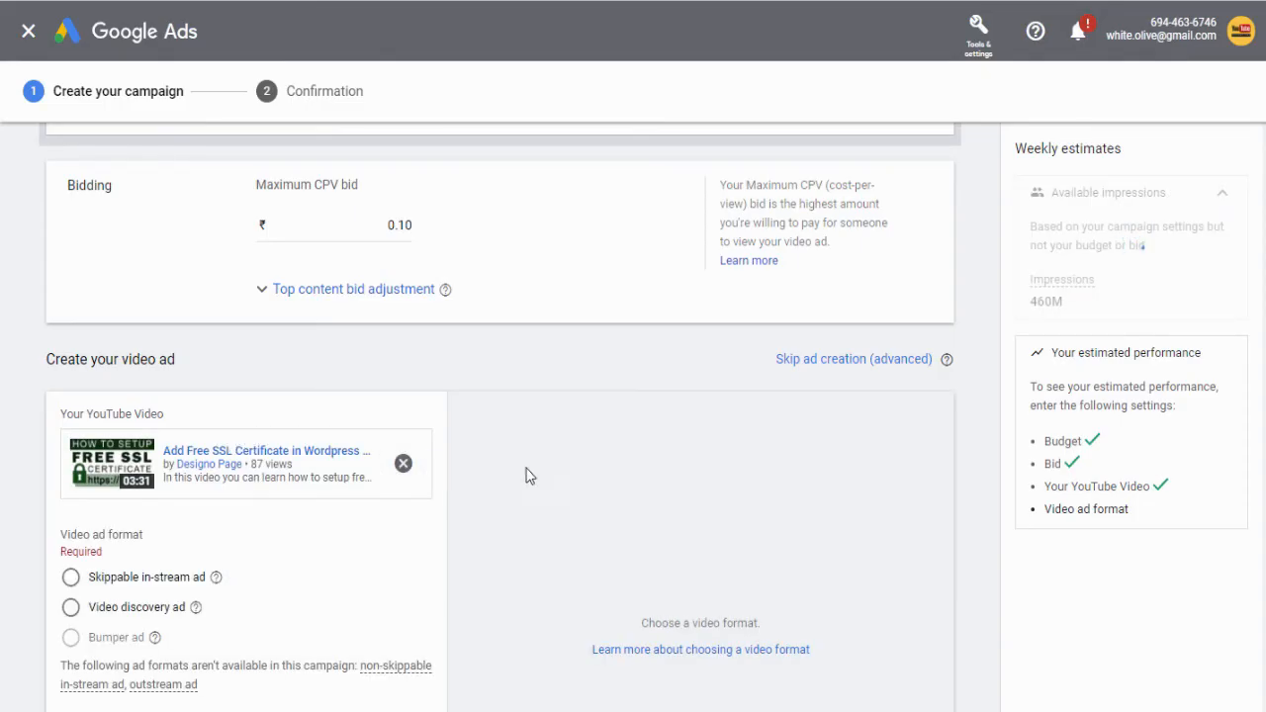
{"action": "scroll", "coordinate": [239, 477], "scroll_direction": "down", "scroll_amount": 1}
{"action": "scroll", "coordinate": [238, 477], "scroll_direction": "down", "scroll_amount": 1}
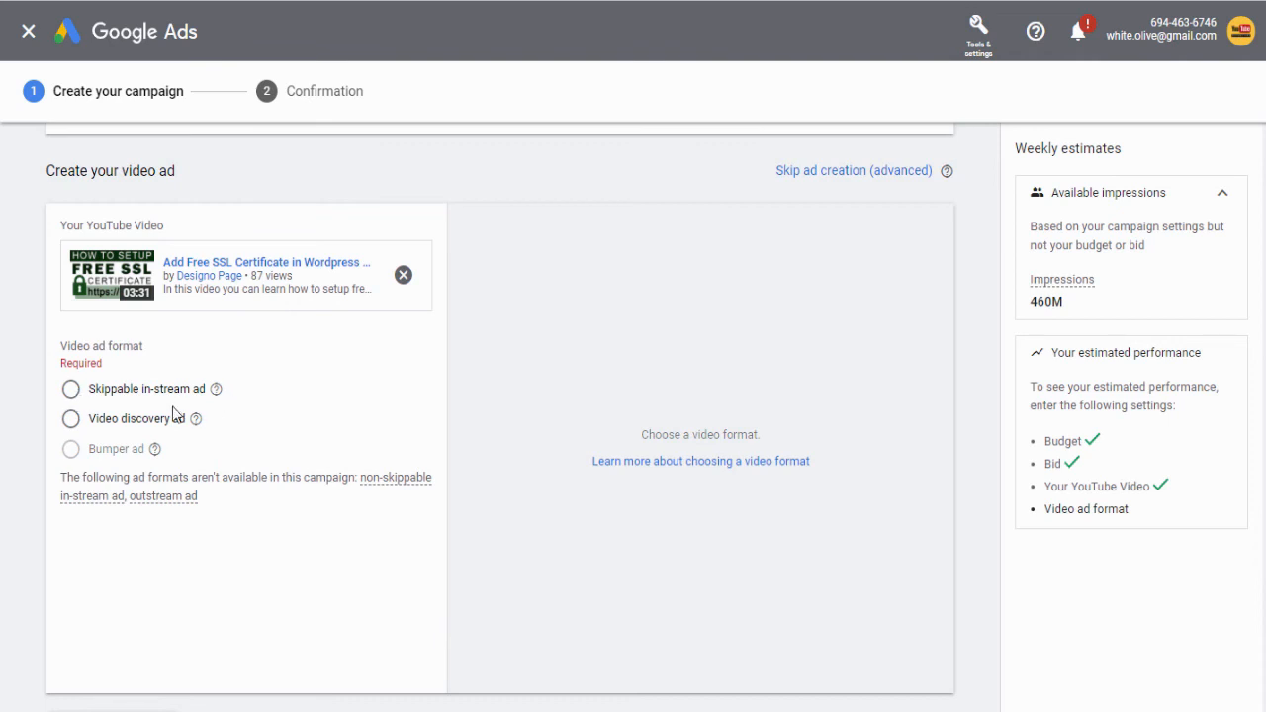
{"action": "left_click", "coordinate": [71, 420]}
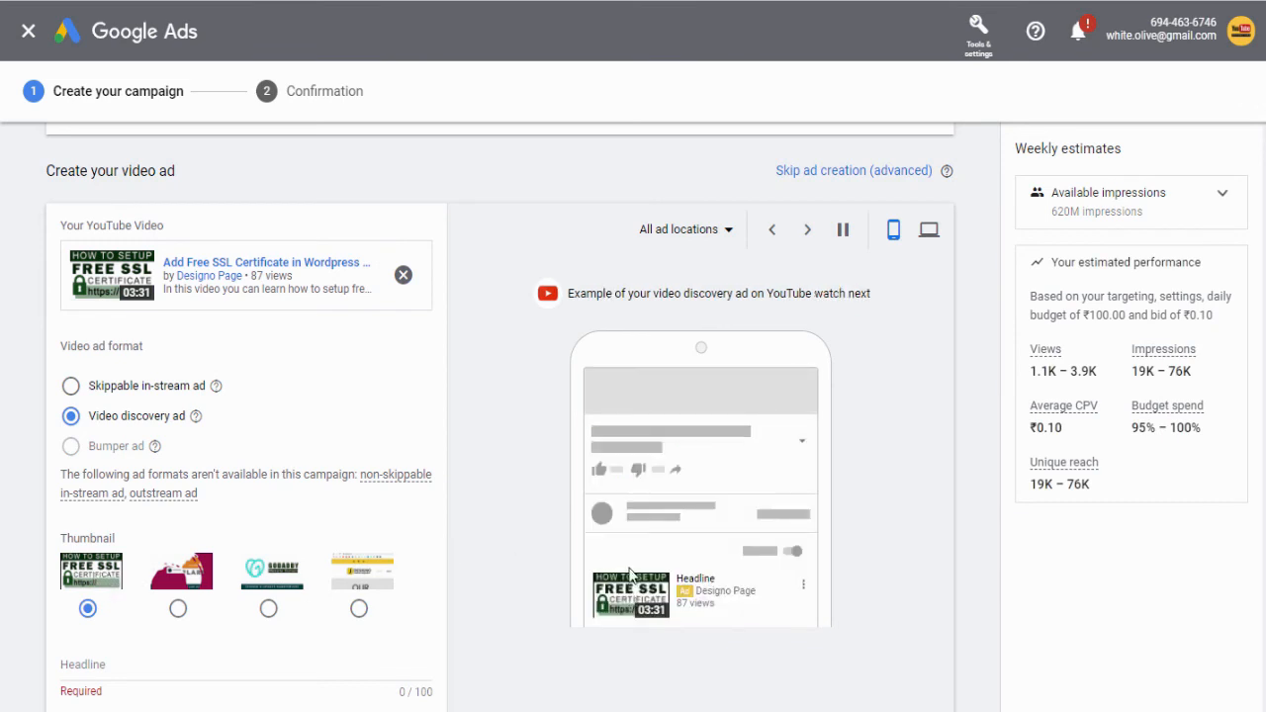
Step: Switch to YouTube Studio and copy the full title of the free SSL certificate video
{"action": "scroll", "coordinate": [631, 571], "scroll_direction": "down", "scroll_amount": 1}
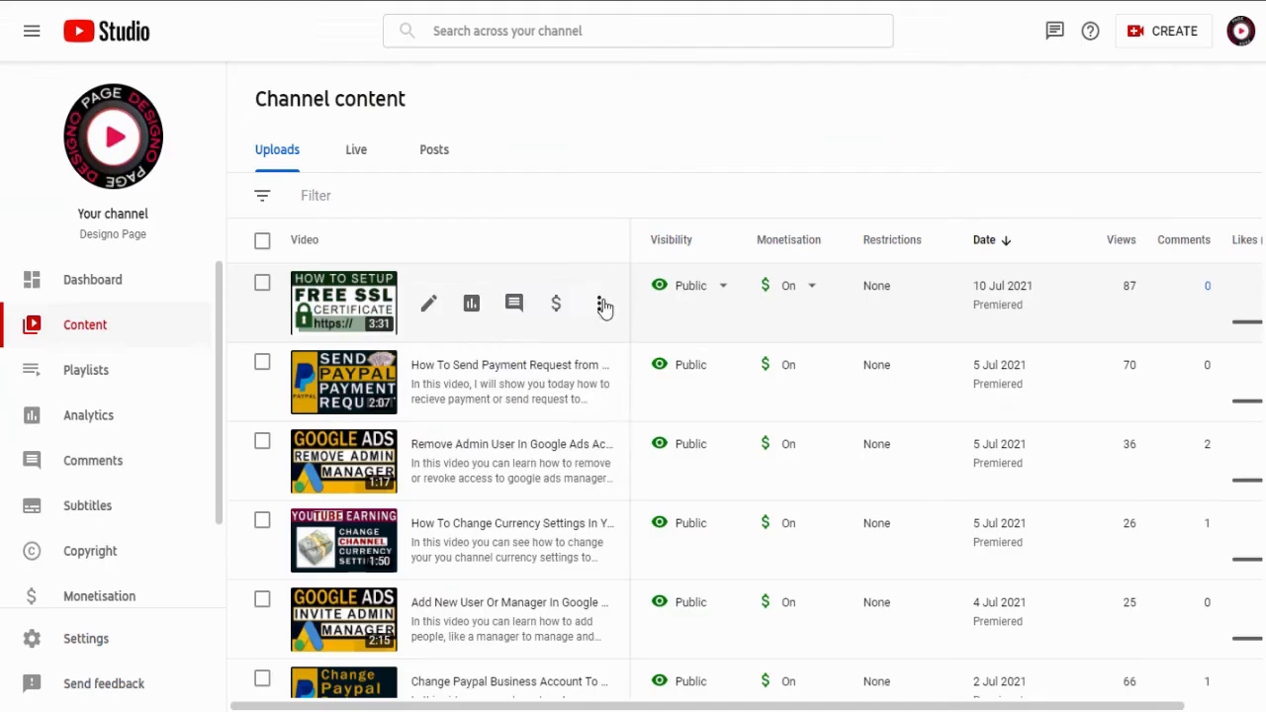
{"action": "left_click", "coordinate": [602, 306]}
{"action": "left_click", "coordinate": [579, 308]}
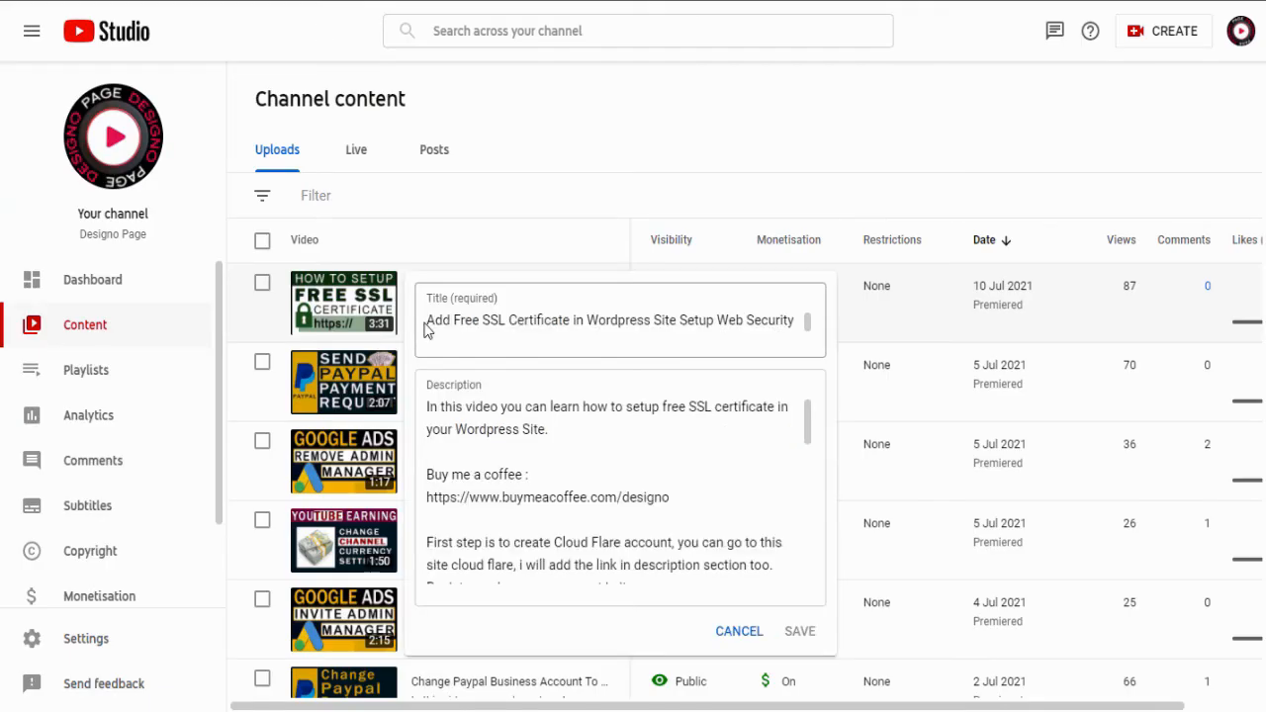
{"action": "left_click_drag", "start_coordinate": [427, 321], "coordinate": [673, 340]}
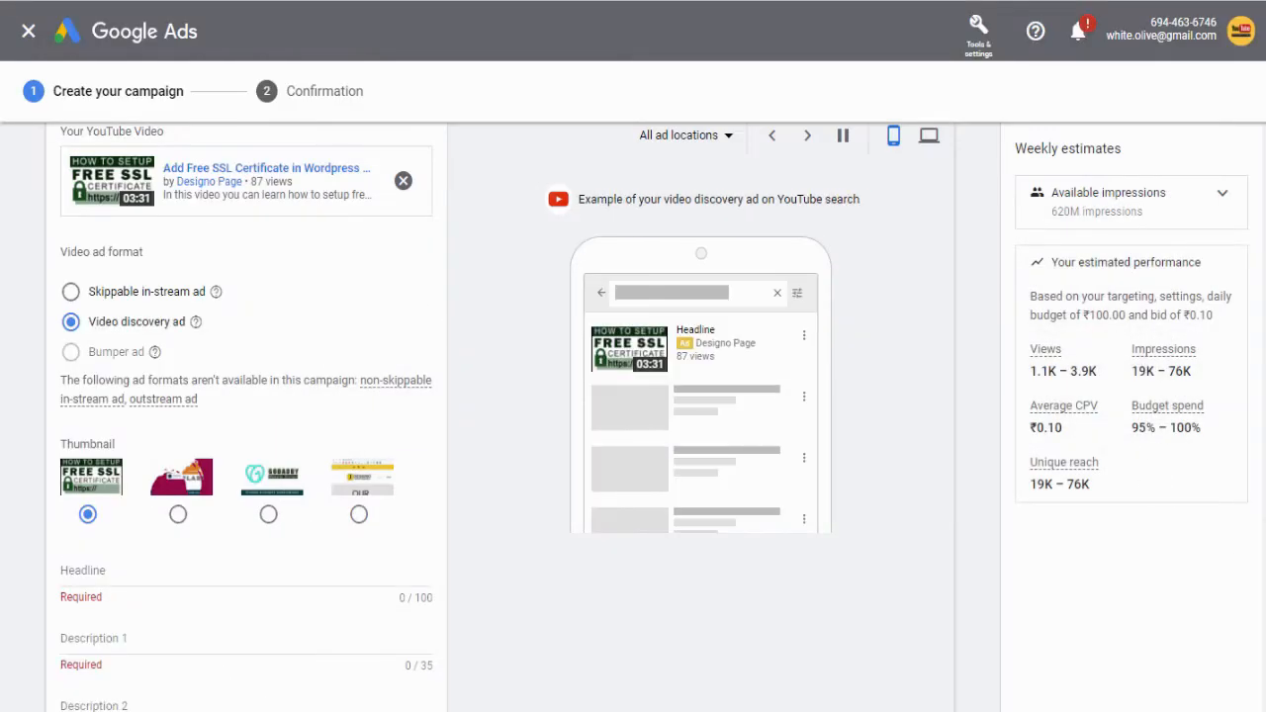
Step: In Google Ads, set the ad headline to "Add Free SSL Certificate in Website Setup Web Security HTTPS Certificate in Webstore"
{"action": "left_click", "coordinate": [127, 574]}
{"action": "key", "text": "ctrl+v"}
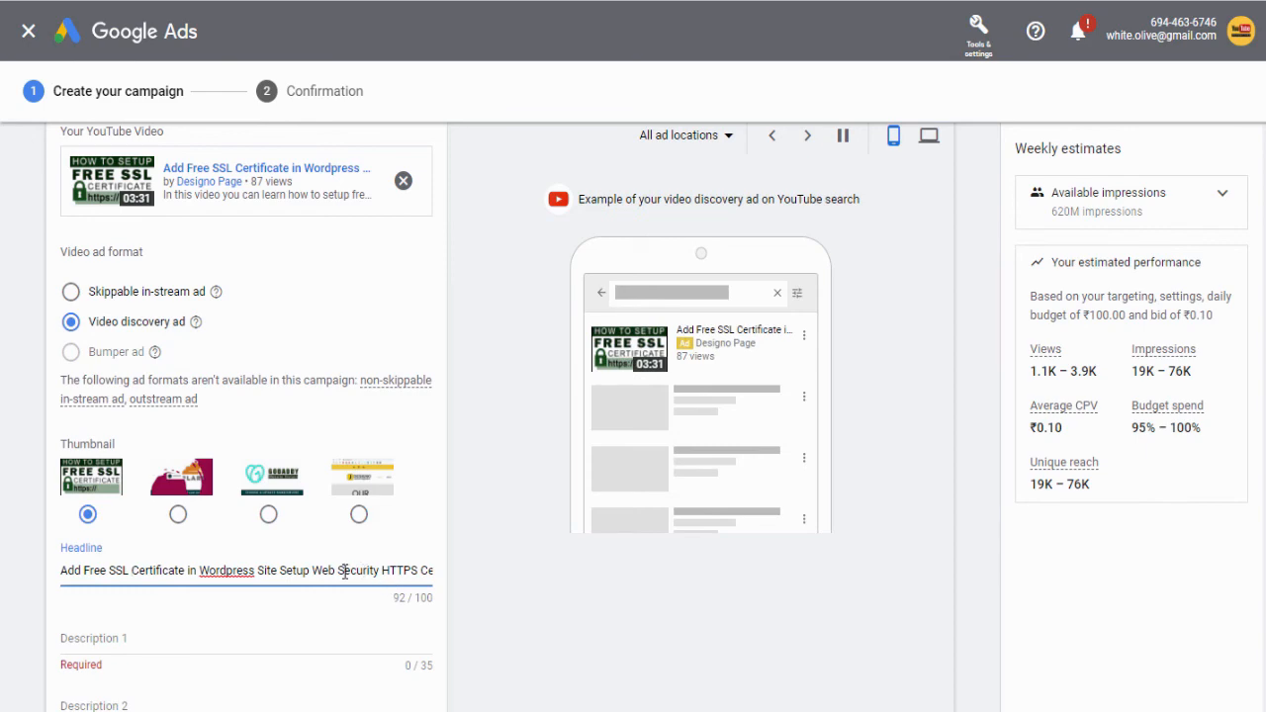
{"action": "left_click_drag", "start_coordinate": [345, 572], "coordinate": [430, 575]}
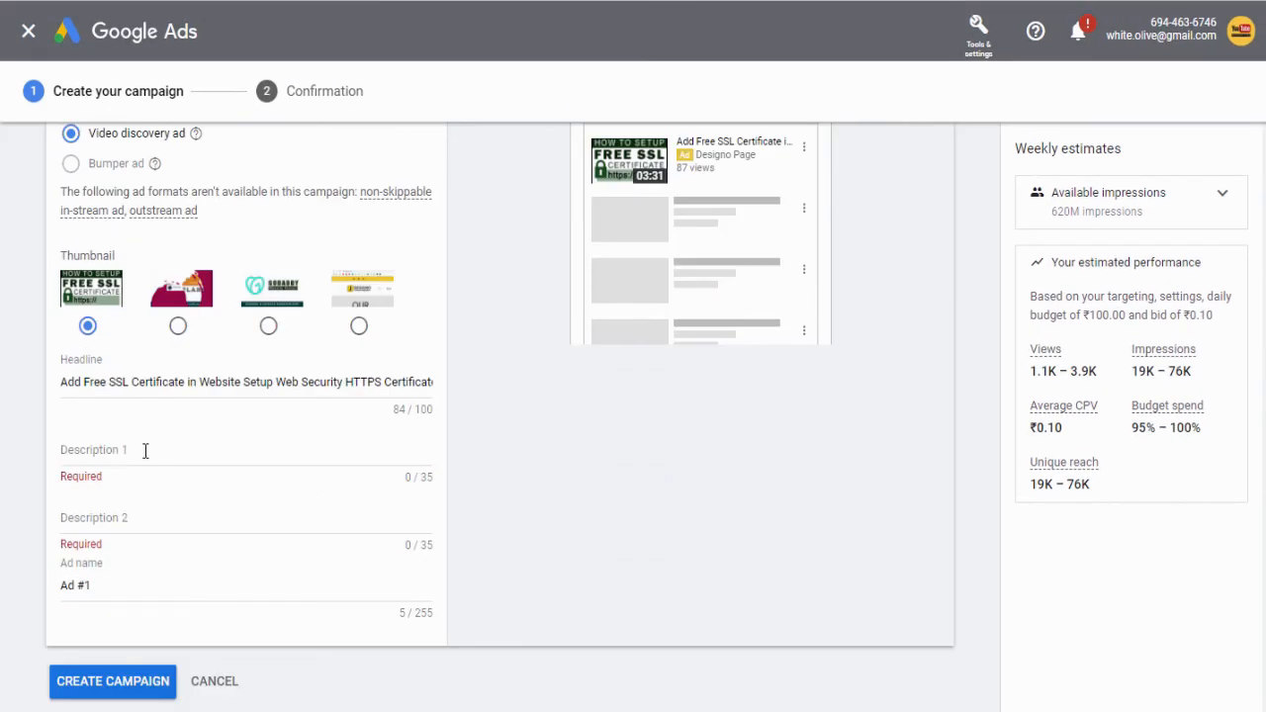
Step: Set Description 1 to "Learn to setup Free SSL Certificate" and Description 2 to "Simple and Easy Step Video Tutorial"
{"action": "left_click", "coordinate": [147, 448]}
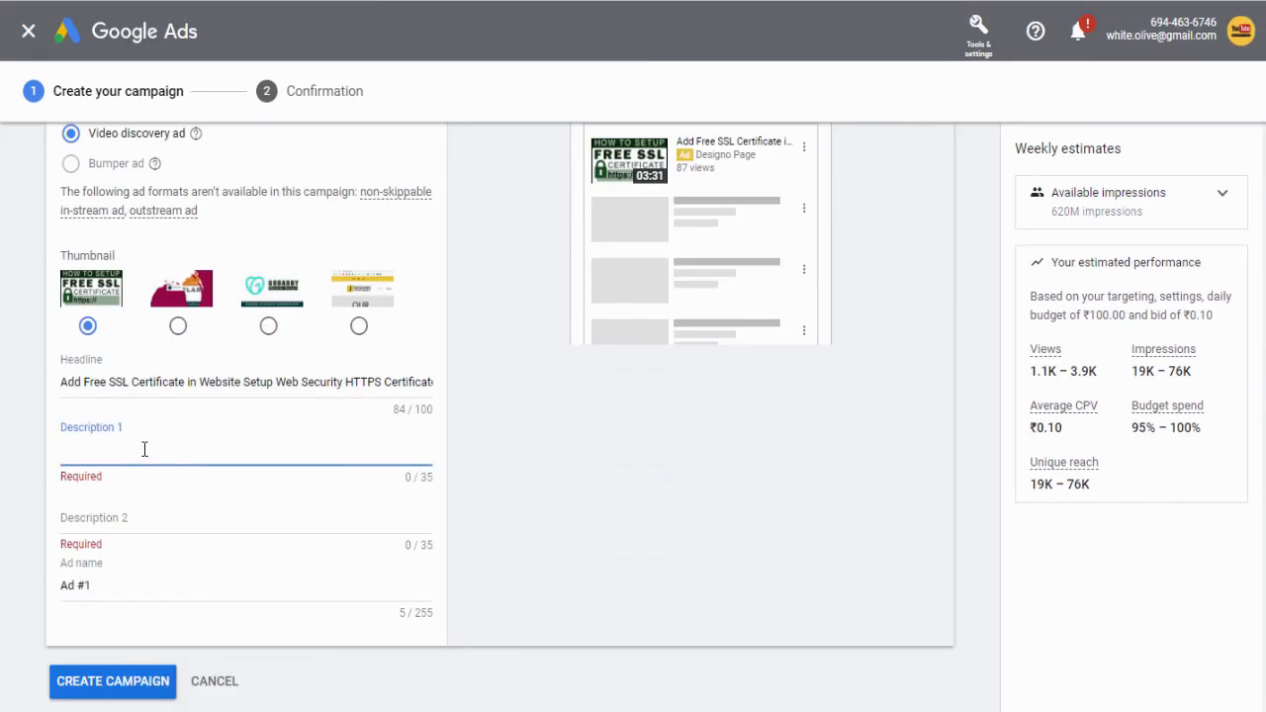
{"action": "key", "text": "ctrl+v"}
{"action": "left_click", "coordinate": [161, 517]}
{"action": "type", "text": "Sim"}
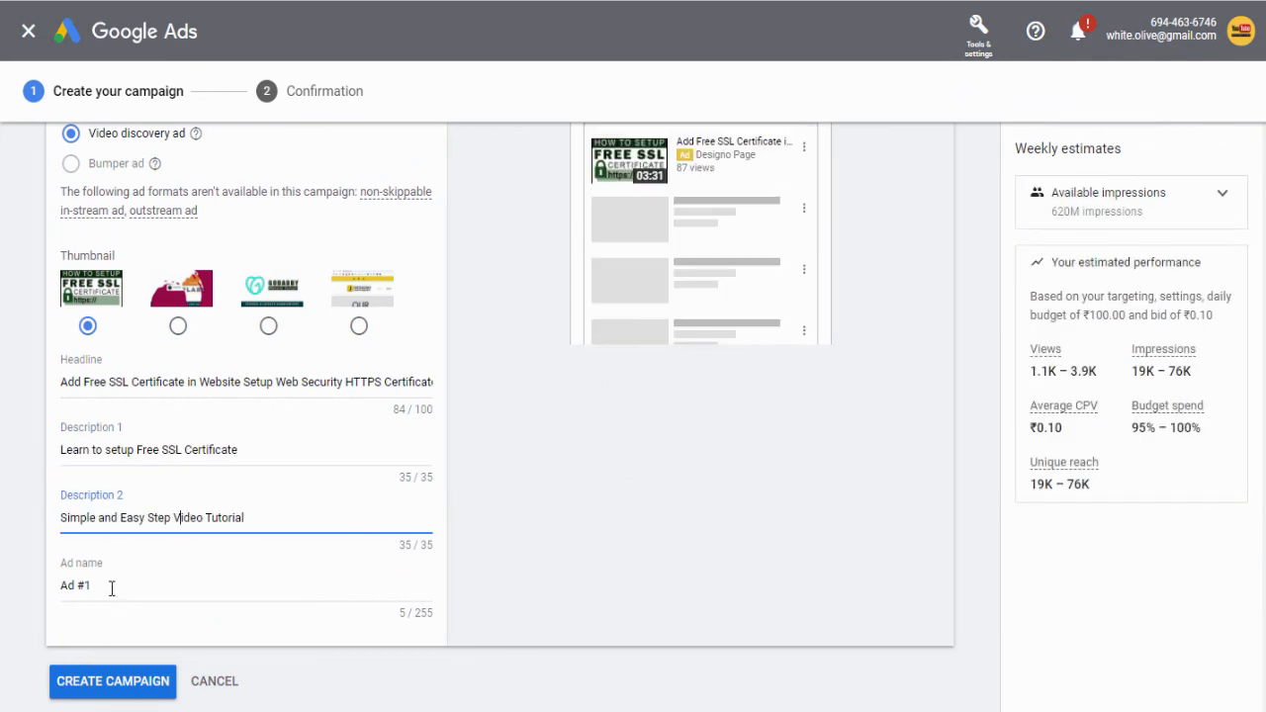
Step: Name the ad "Free SSL Certificate in Website HTTPS Certificate along with padlock in Webstore" and create the campaign
{"action": "left_click", "coordinate": [112, 586]}
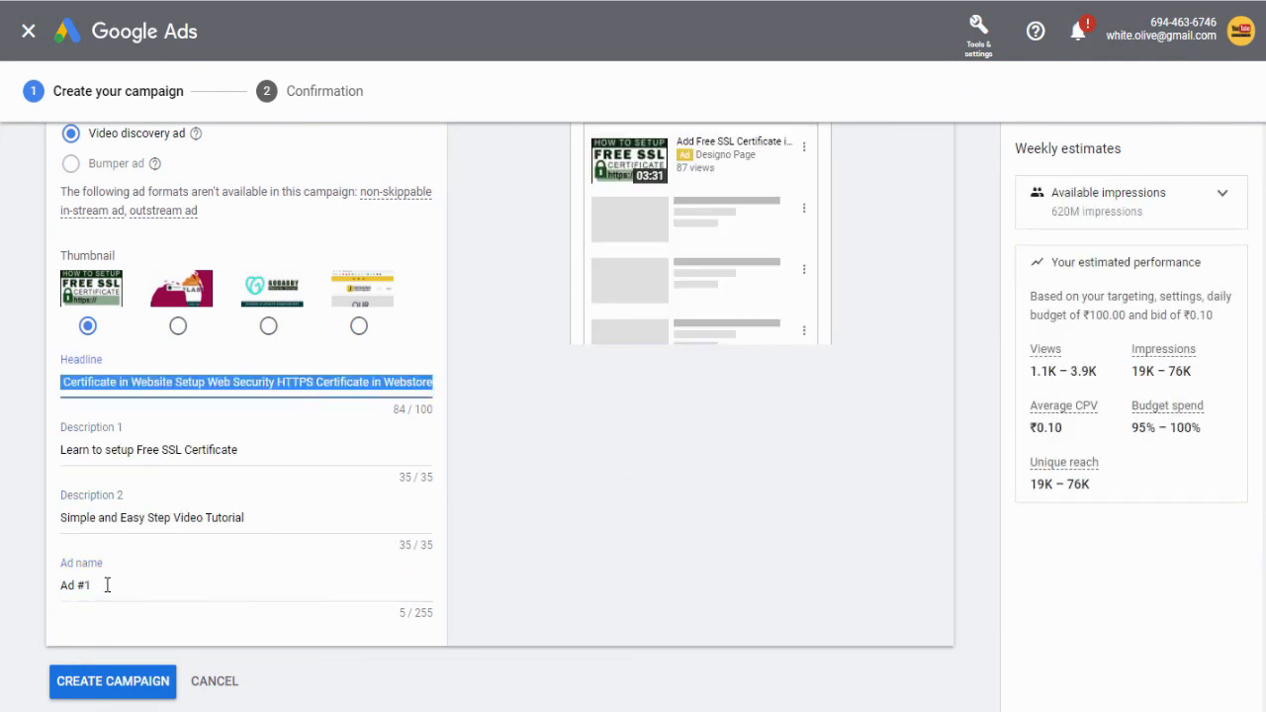
{"action": "triple_click", "coordinate": [107, 584]}
{"action": "key", "text": "ctrl+v"}
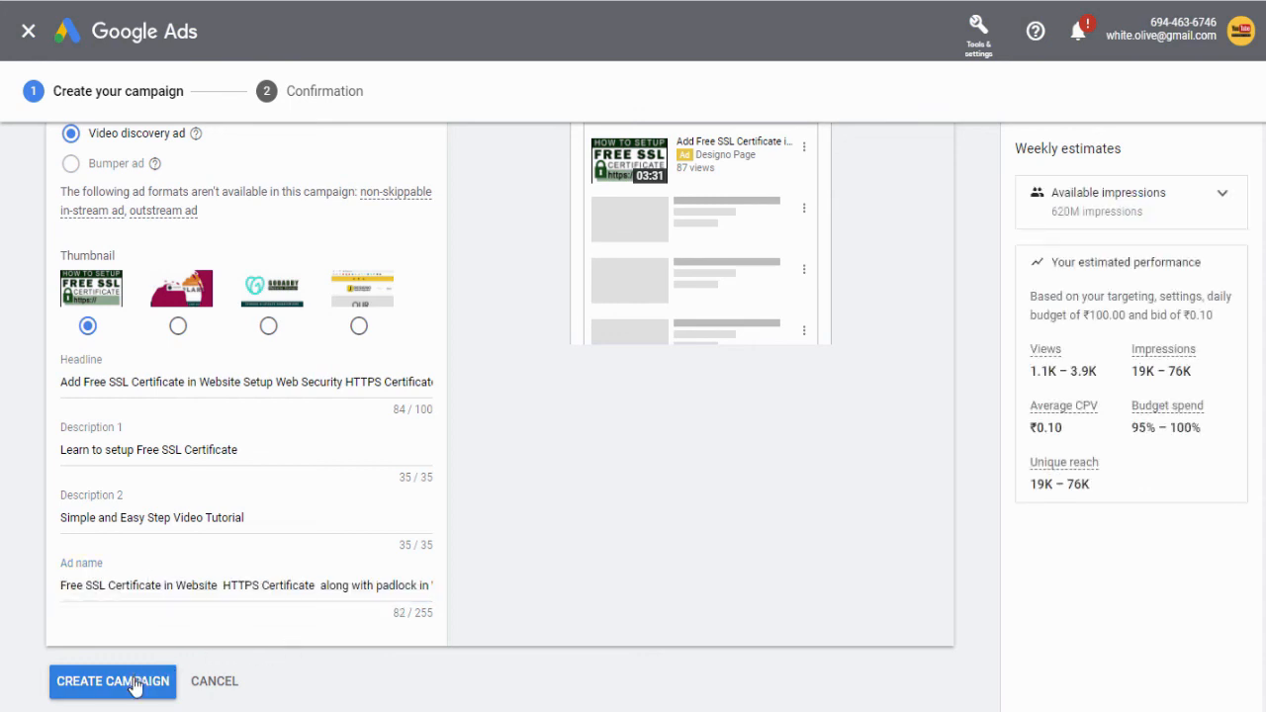
{"action": "left_click", "coordinate": [135, 686]}
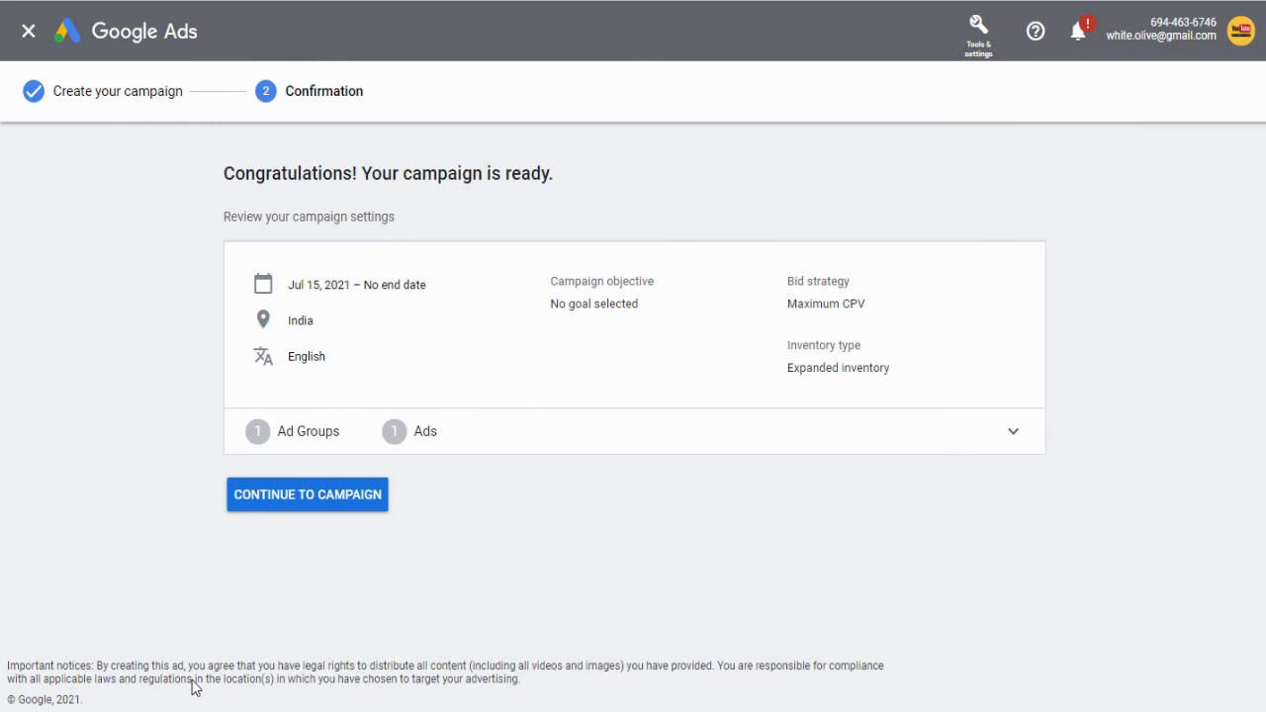
Step: Review the ad group and ad details in the campaign confirmation and continue to the campaign's ad groups
{"action": "left_click", "coordinate": [396, 432]}
{"action": "scroll", "coordinate": [396, 440], "scroll_direction": "down", "scroll_amount": 2}
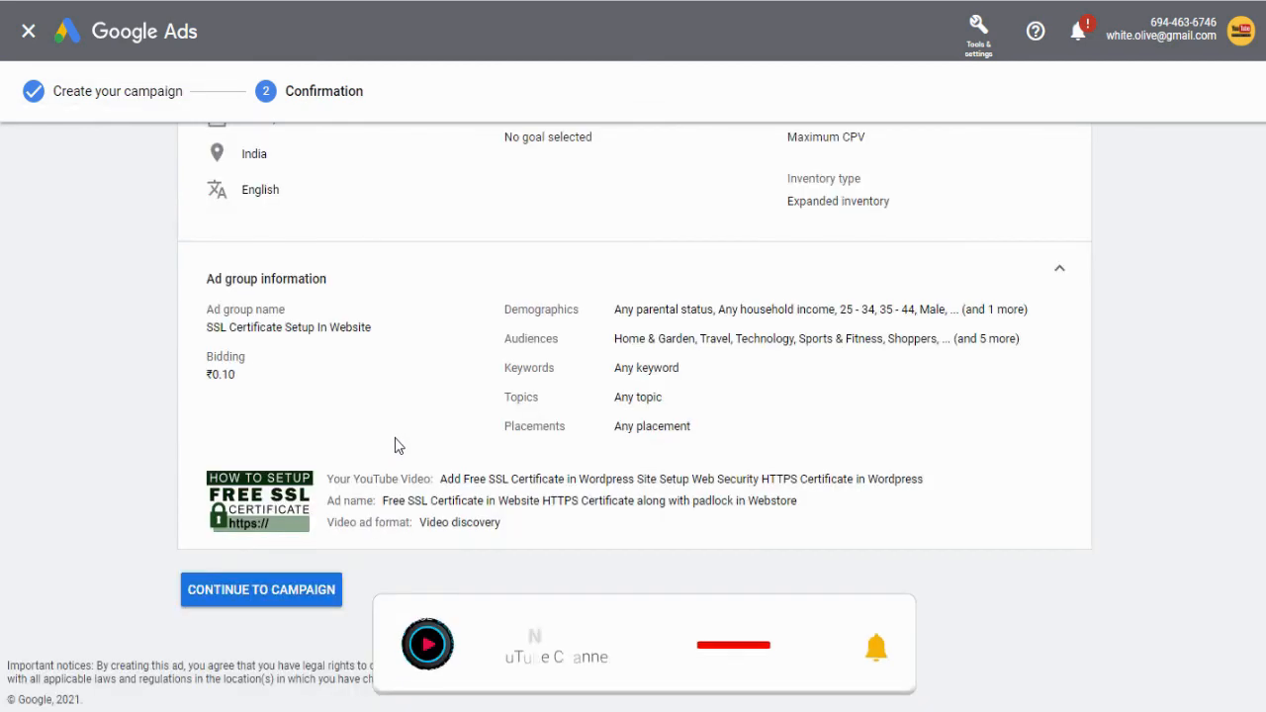
{"action": "scroll", "coordinate": [396, 452], "scroll_direction": "up", "scroll_amount": 1}
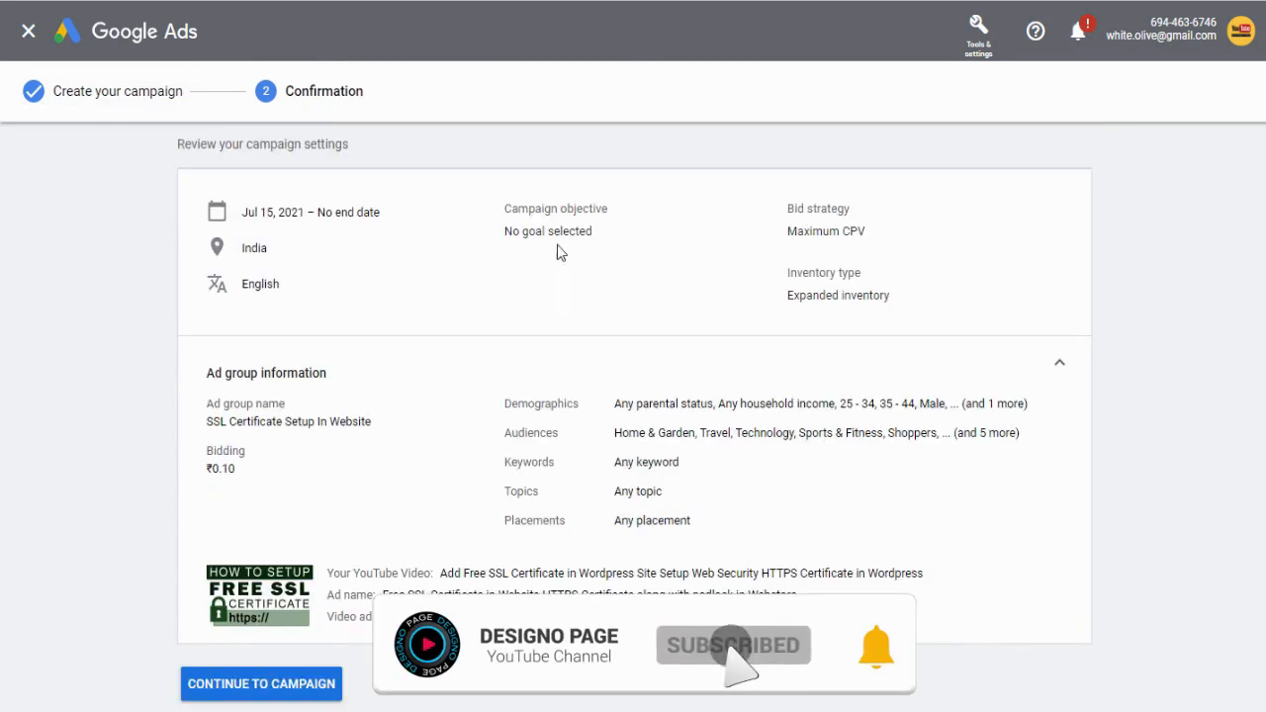
{"action": "scroll", "coordinate": [387, 582], "scroll_direction": "down", "scroll_amount": 1}
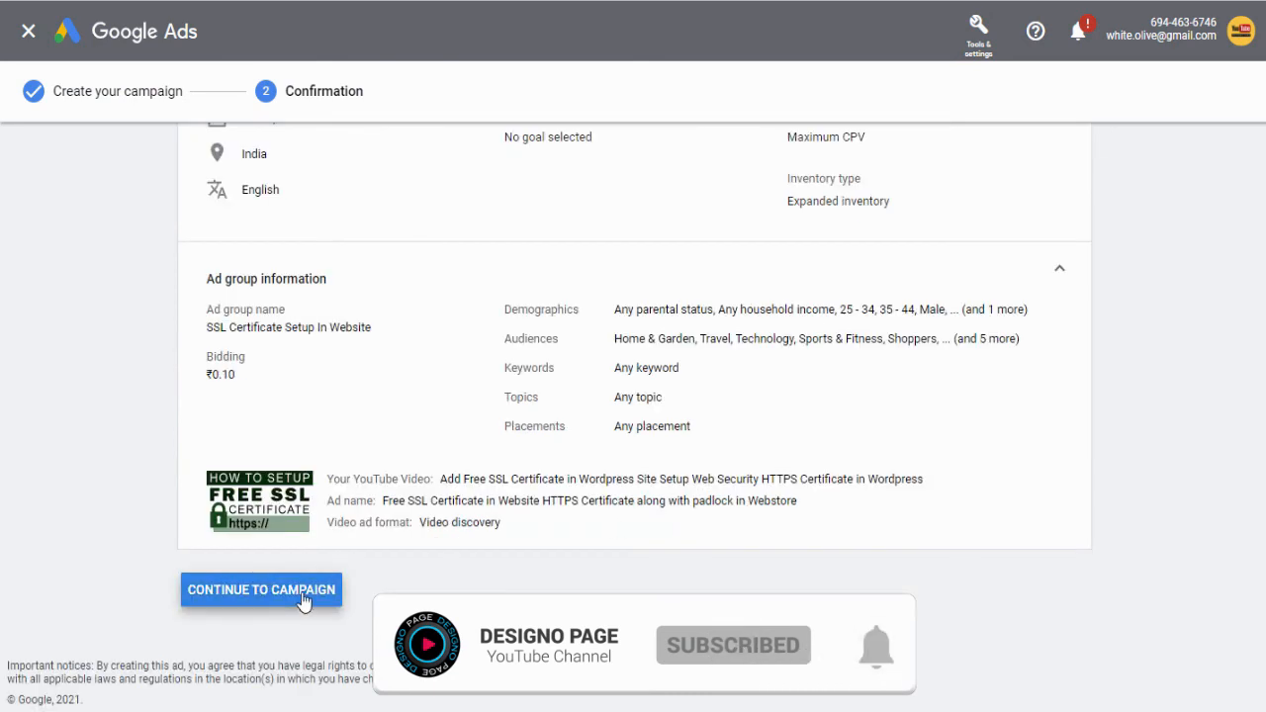
{"action": "left_click", "coordinate": [260, 587]}
{"action": "scroll", "coordinate": [252, 289], "scroll_direction": "down", "scroll_amount": 1}
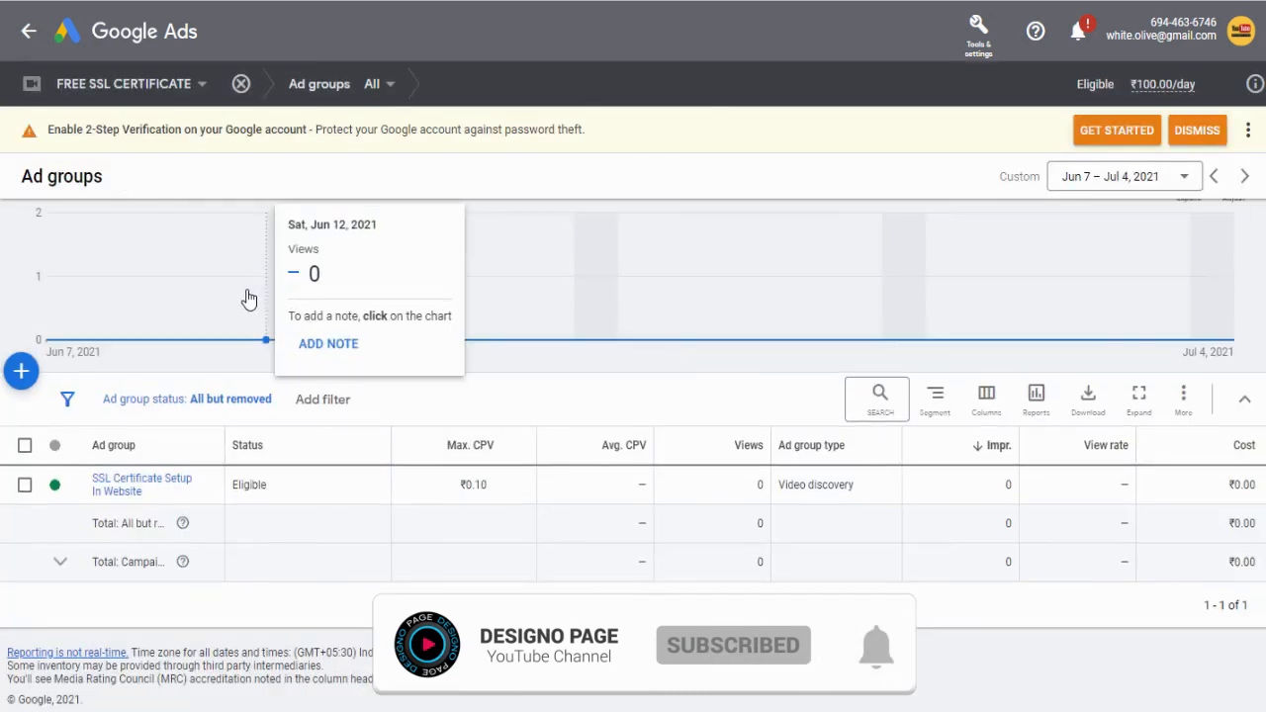